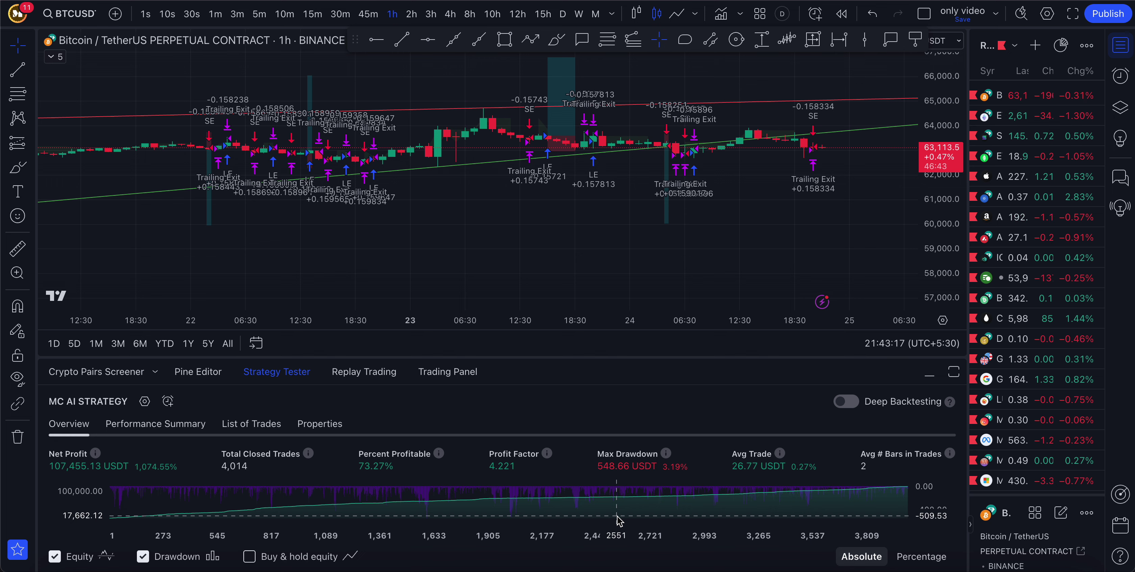
# Turn on Deep Backtesting for MC AI STRATEGY on the 1h BTCUSDT perpetual chart.
pyautogui.click(846, 399)
# Browse the start-date calendar back to 2022, close it unchanged, then go to Bitcoin's CoinMarketCap page.
pyautogui.click(414, 401)
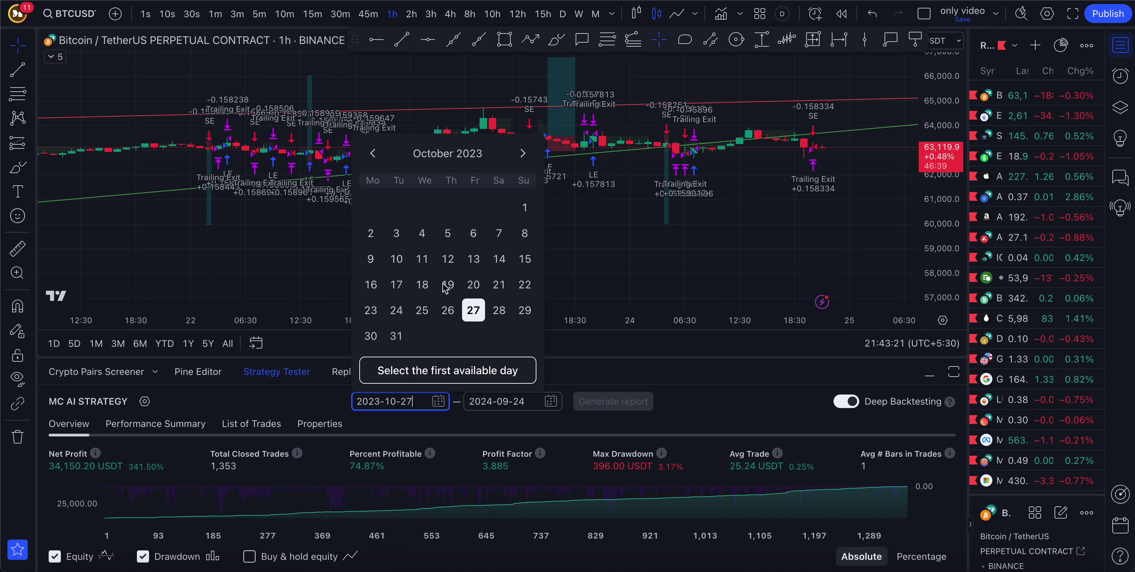
pyautogui.click(458, 154)
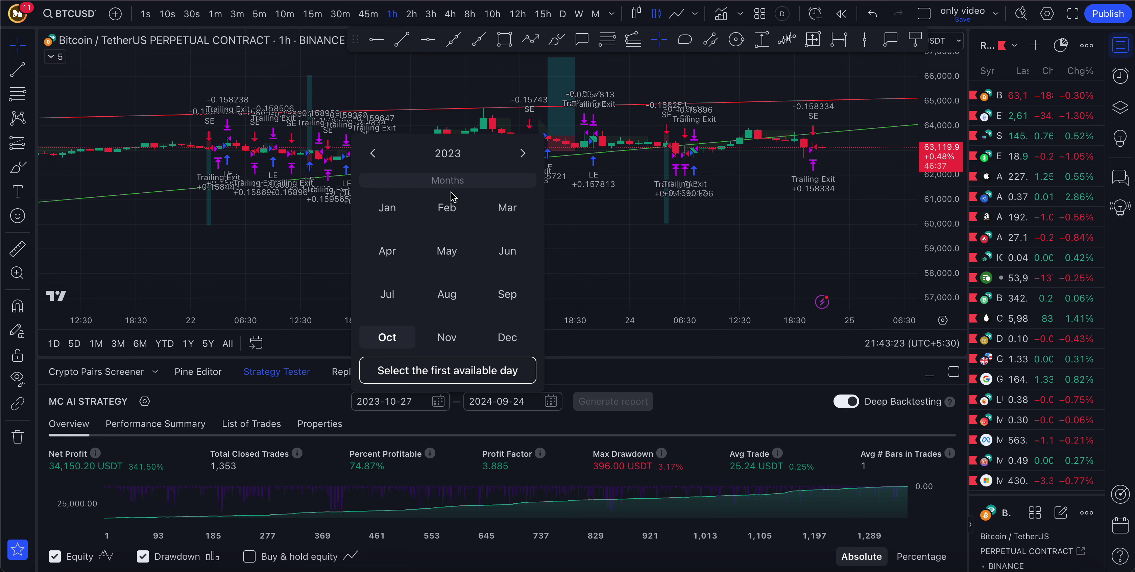
pyautogui.click(373, 155)
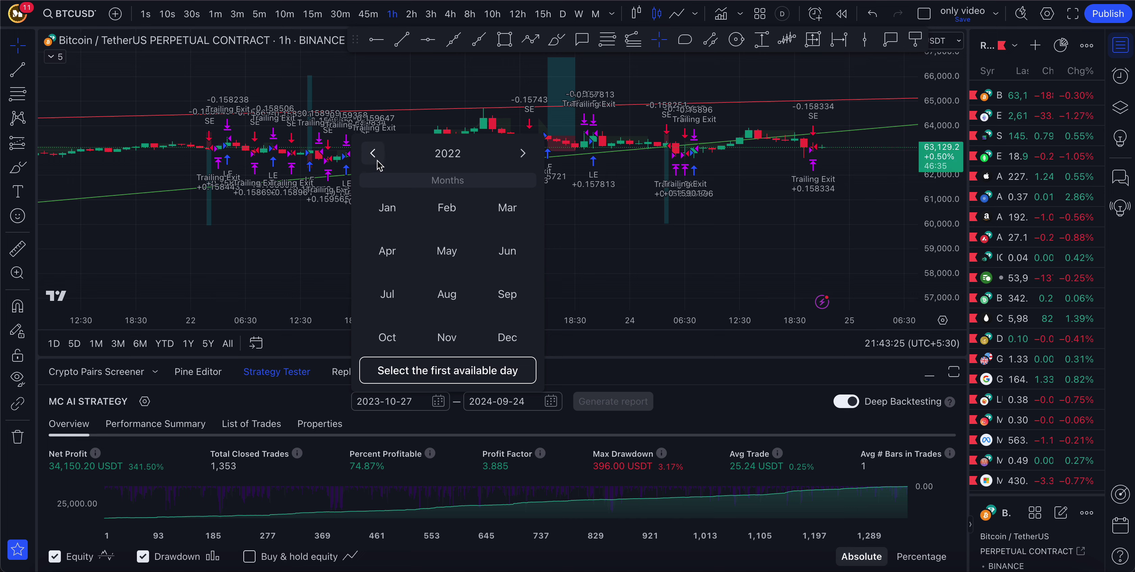
pyautogui.click(608, 229)
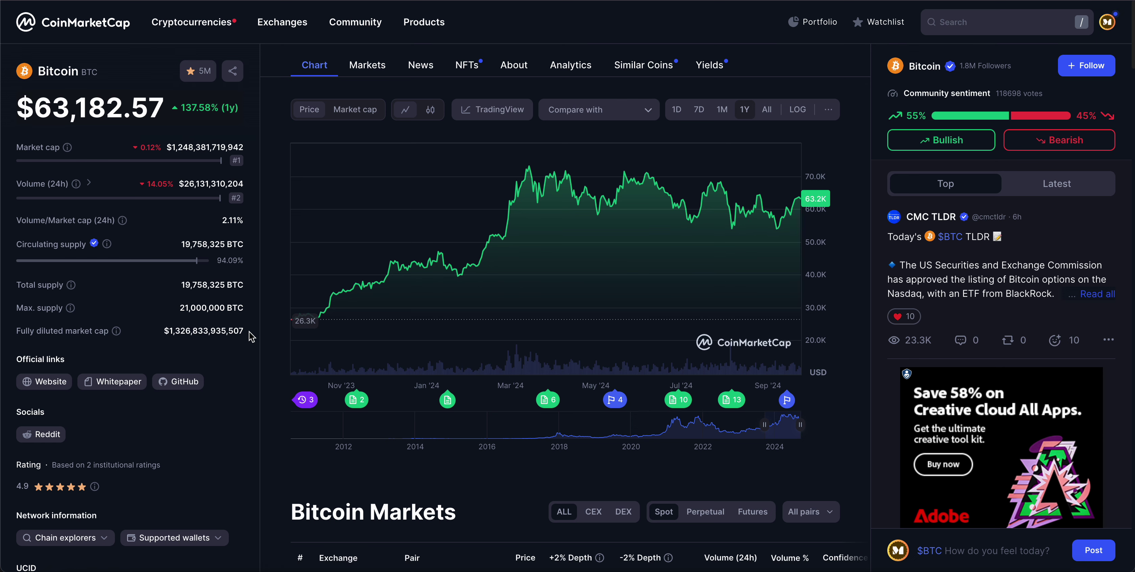
pyautogui.moveTo(294, 322)
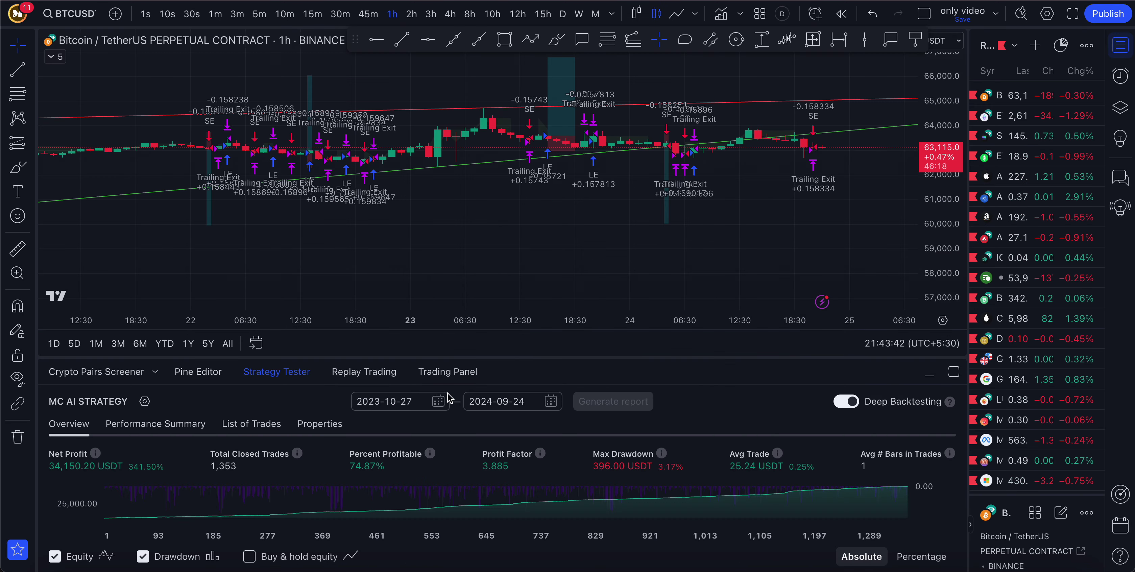
# Rerun the deep backtest from 2023-10-26, then highlight Bitcoin's 137.58% one-year change on CoinMarketCap.
pyautogui.click(438, 401)
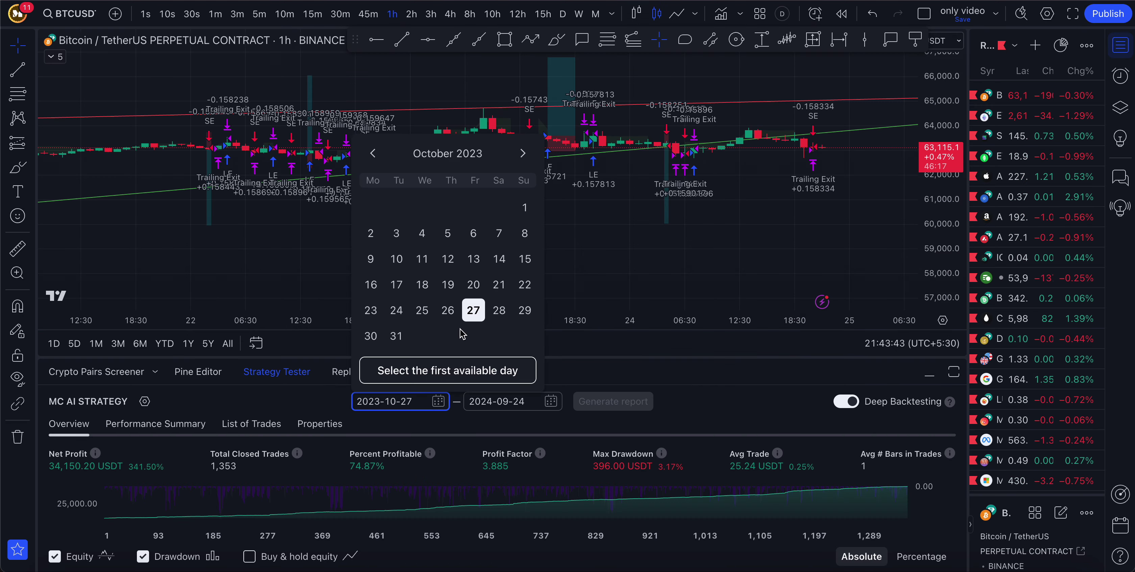
pyautogui.click(451, 316)
pyautogui.click(590, 402)
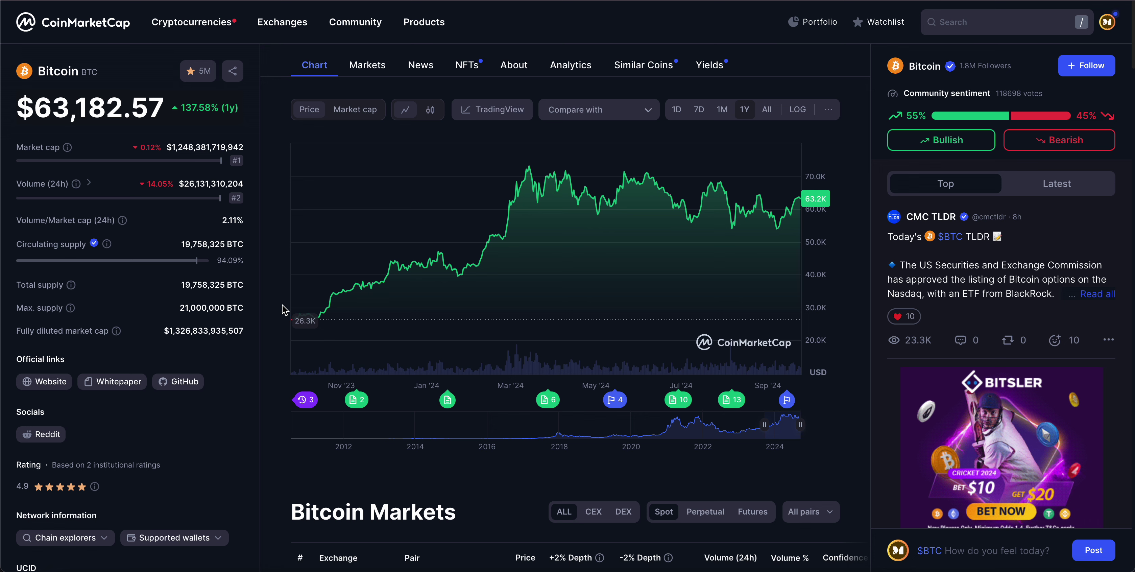
pyautogui.tripleClick(187, 108)
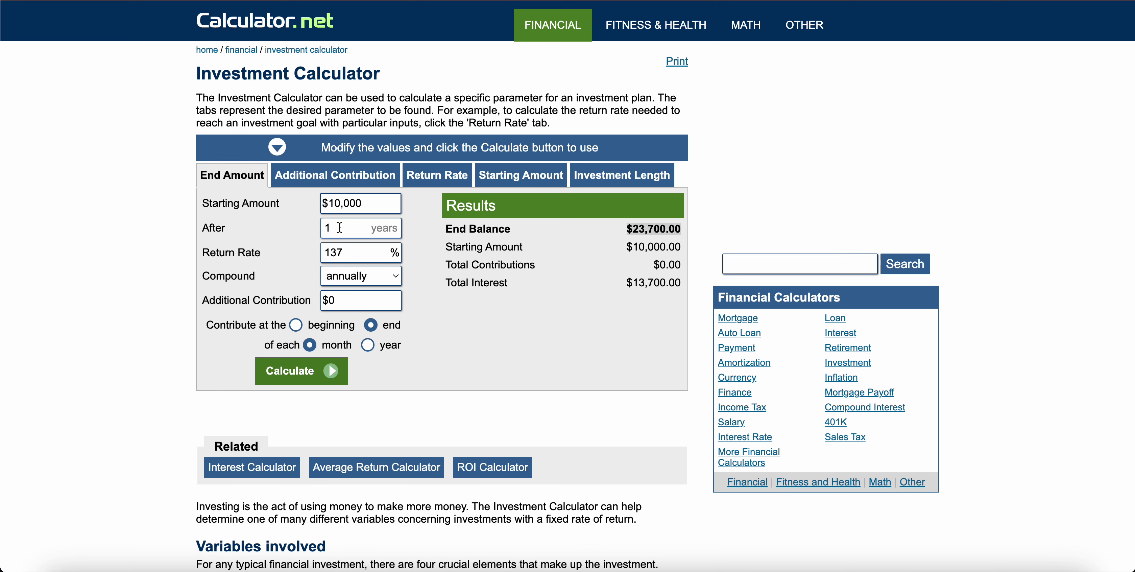
# Check the 1-year period and 137% return rate, then highlight the $23,700.00 end balance.
pyautogui.click(339, 230)
pyautogui.click(343, 250)
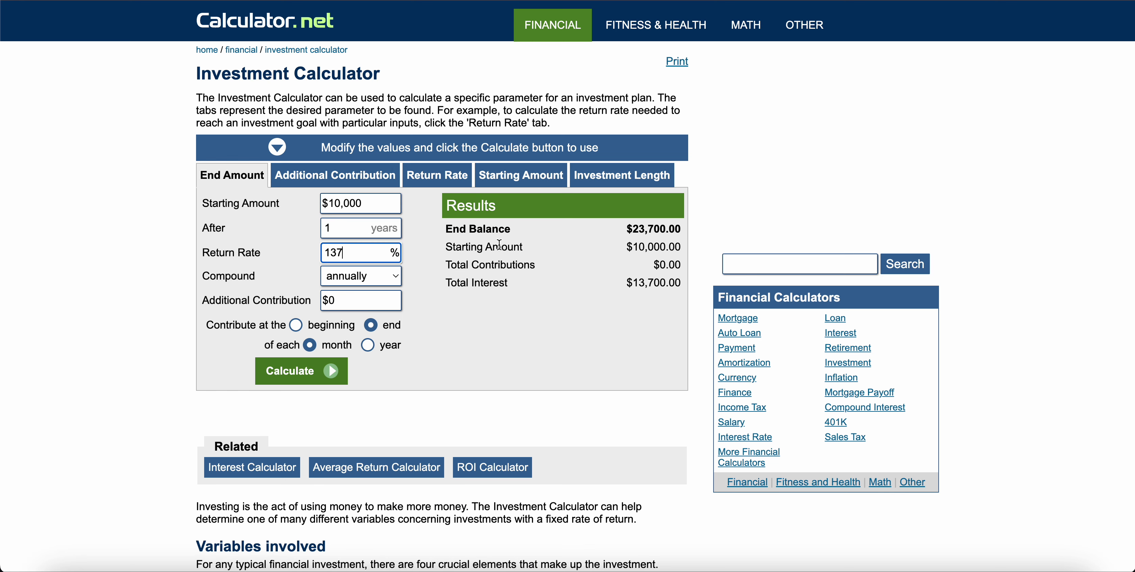
pyautogui.click(545, 232)
pyautogui.tripleClick(653, 227)
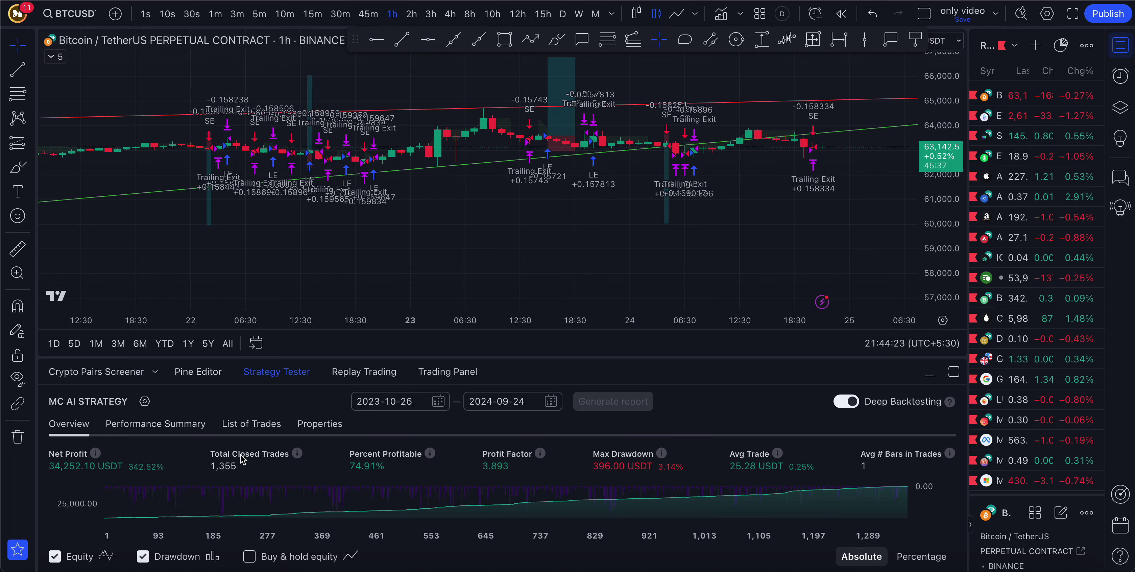
pyautogui.click(144, 401)
pyautogui.click(615, 183)
pyautogui.hotkey('ctrl', 'a')
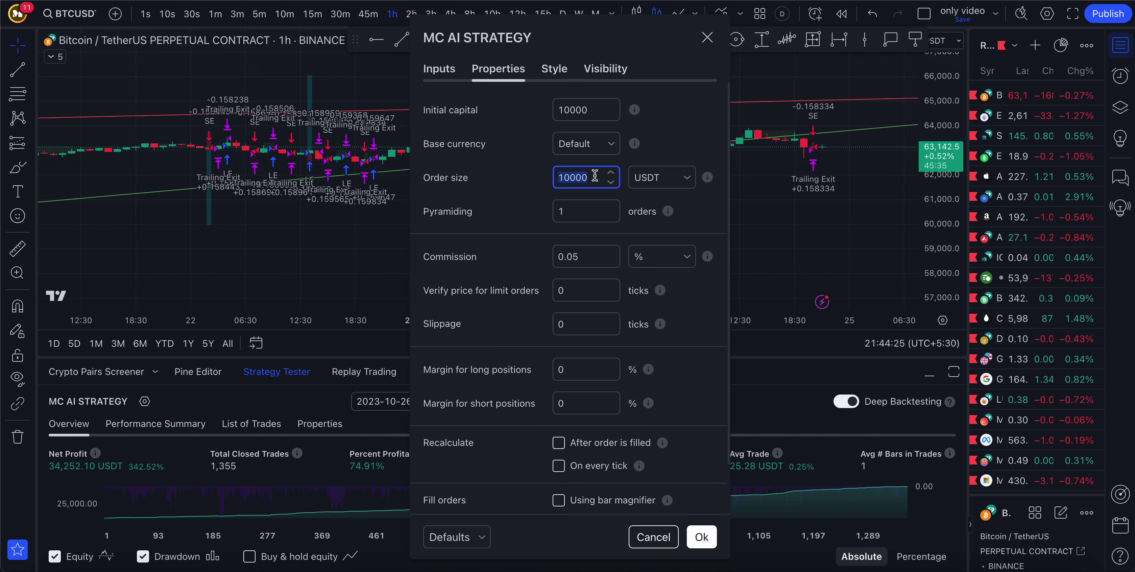
pyautogui.click(663, 153)
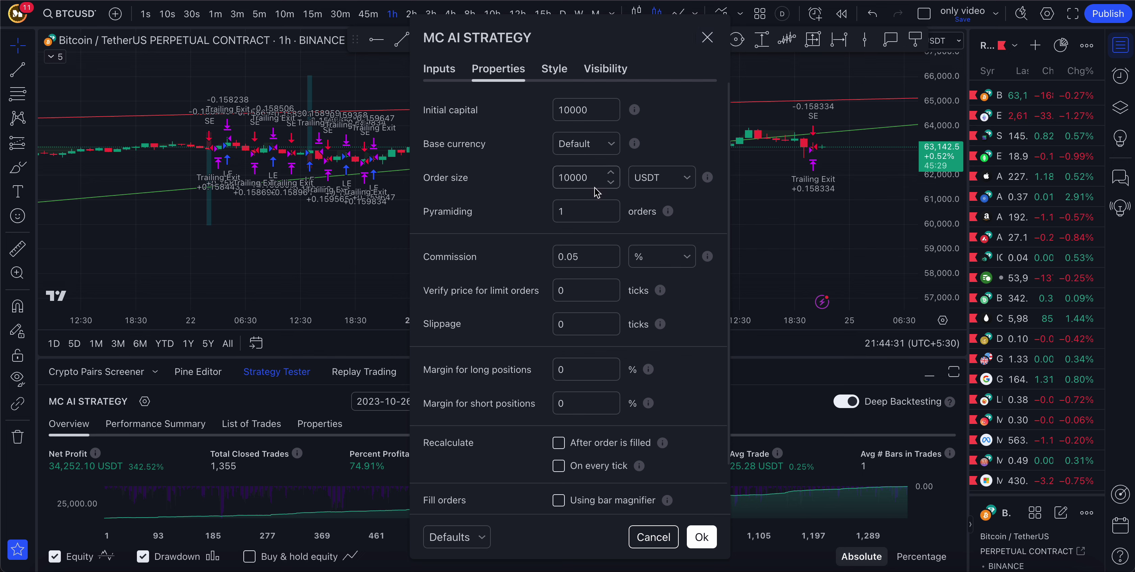
pyautogui.doubleClick(588, 179)
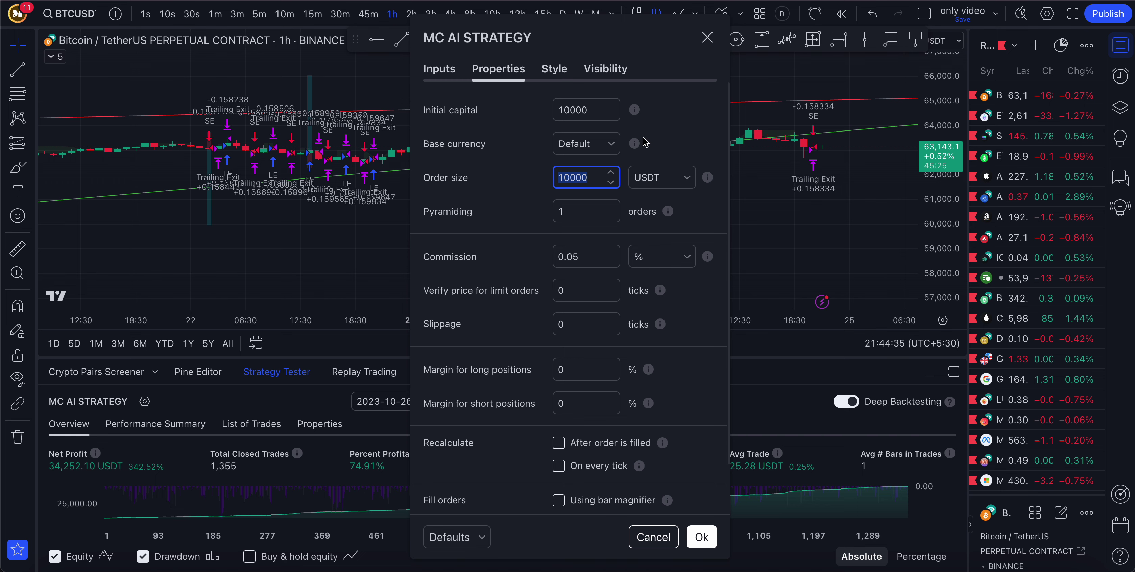
pyautogui.click(596, 108)
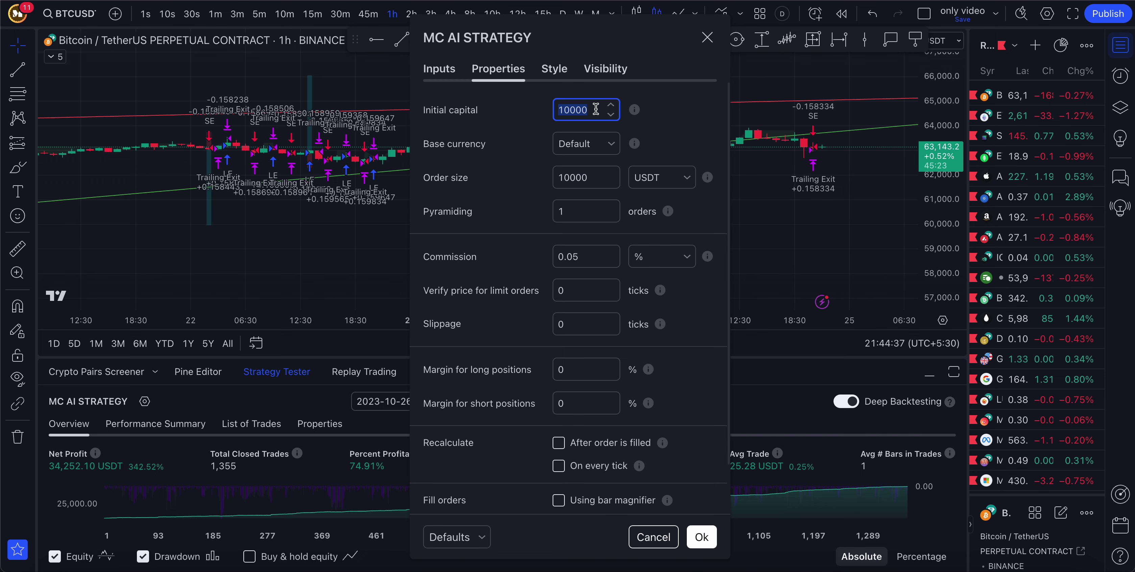
pyautogui.click(707, 37)
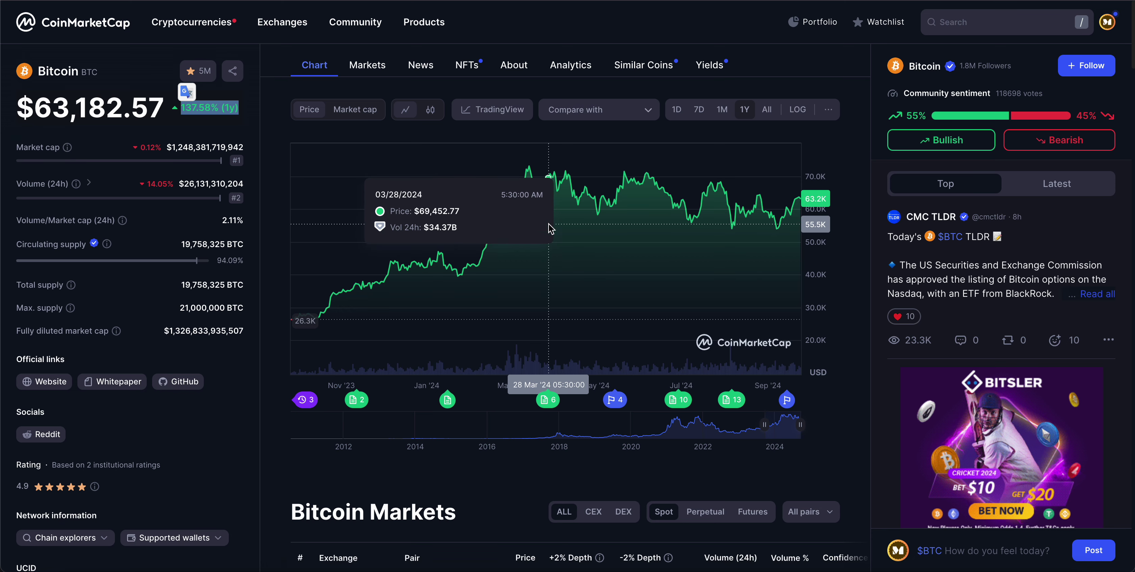
pyautogui.click(197, 122)
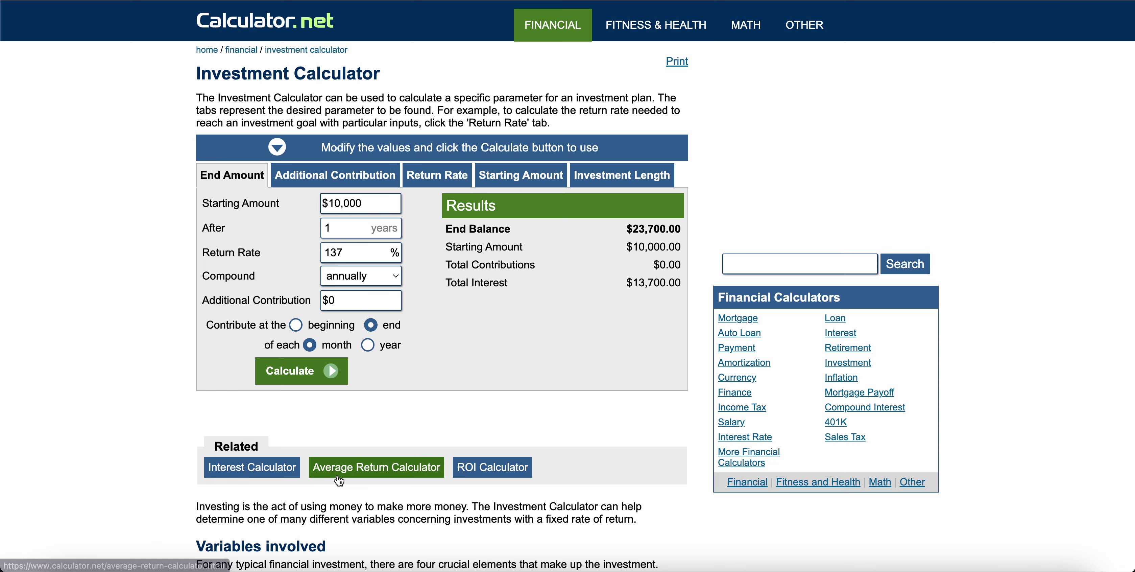
# Recalculate at a 342% return rate and highlight the $34,200.00 interest and $44,200.00 end balance.
pyautogui.doubleClick(361, 252)
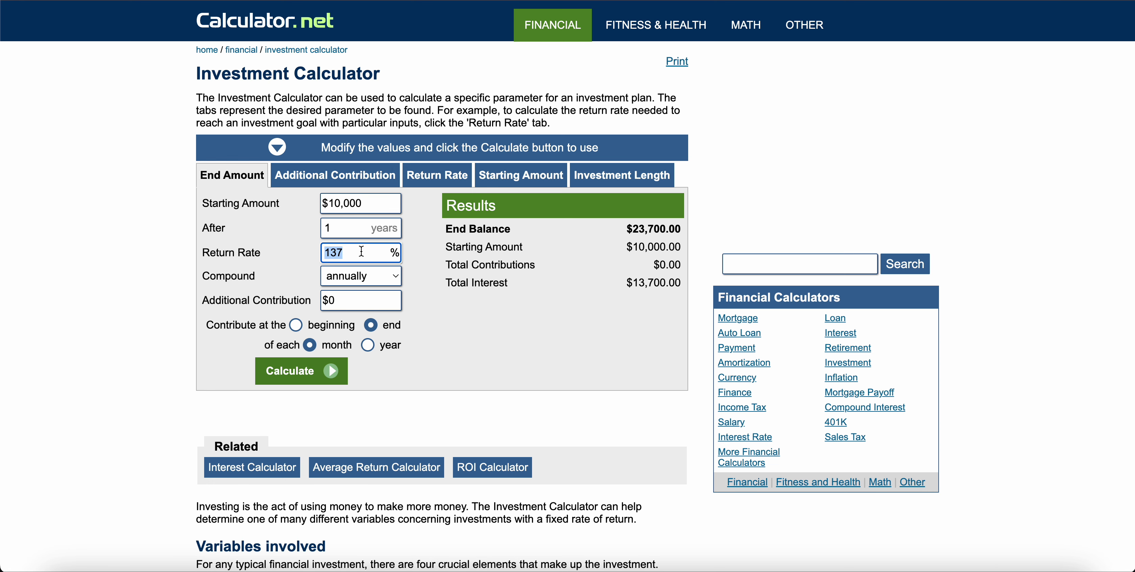
pyautogui.write('342')
pyautogui.click(324, 370)
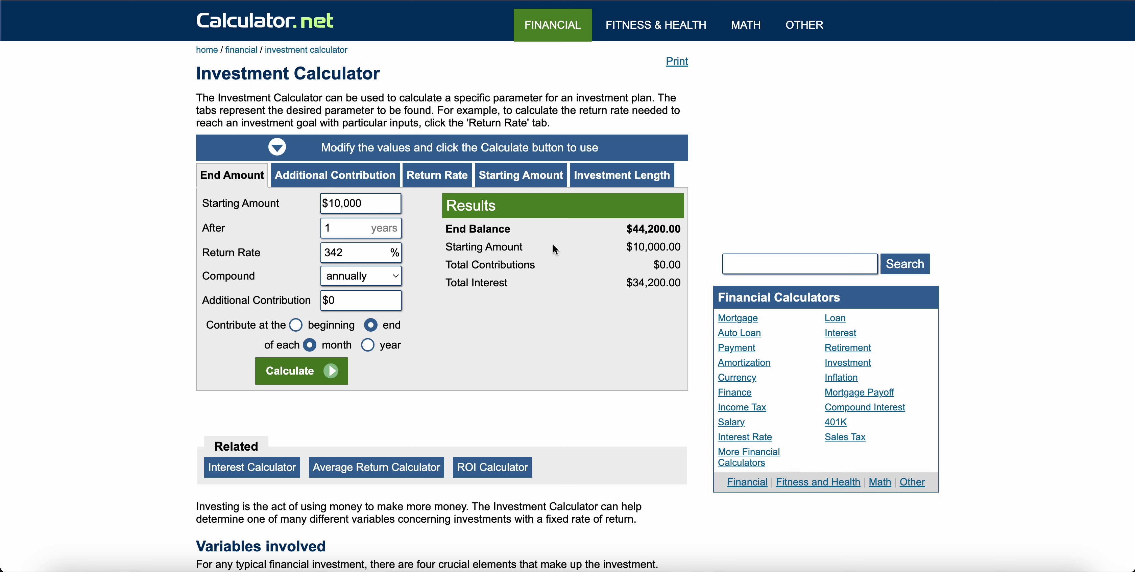
pyautogui.doubleClick(650, 282)
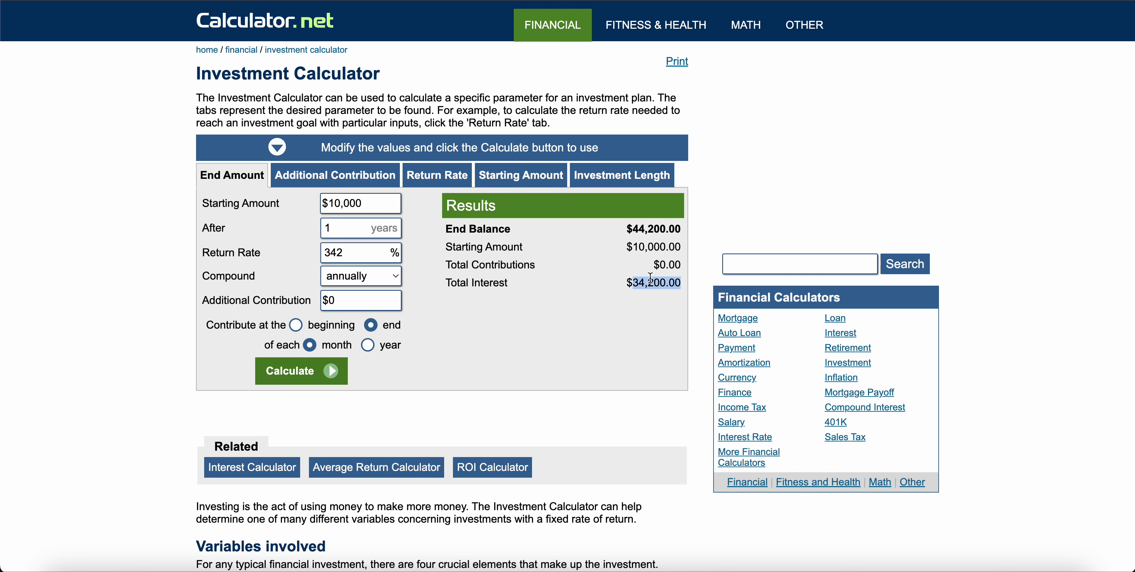
pyautogui.doubleClick(650, 229)
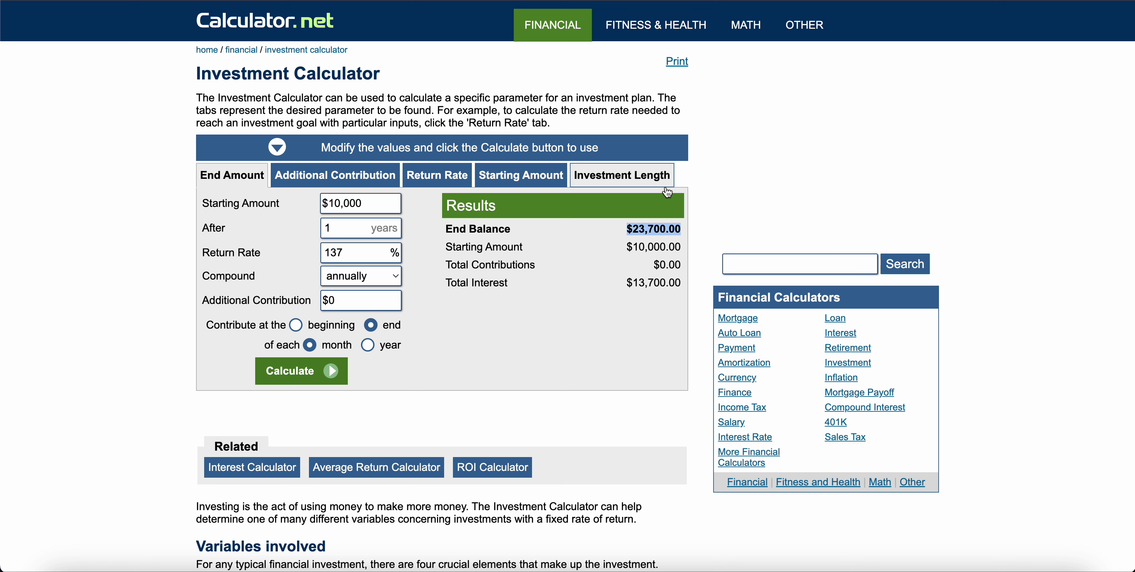
pyautogui.click(640, 259)
pyautogui.doubleClick(662, 232)
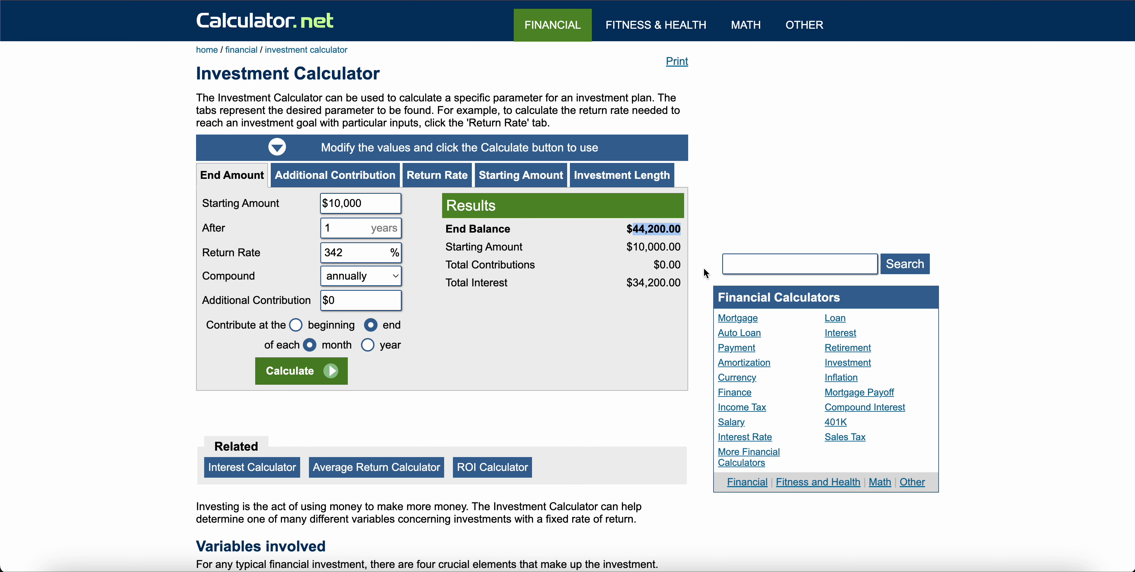
# Back in TradingView, review the strategy settings and close them unchanged.
pyautogui.press('super+Tab')
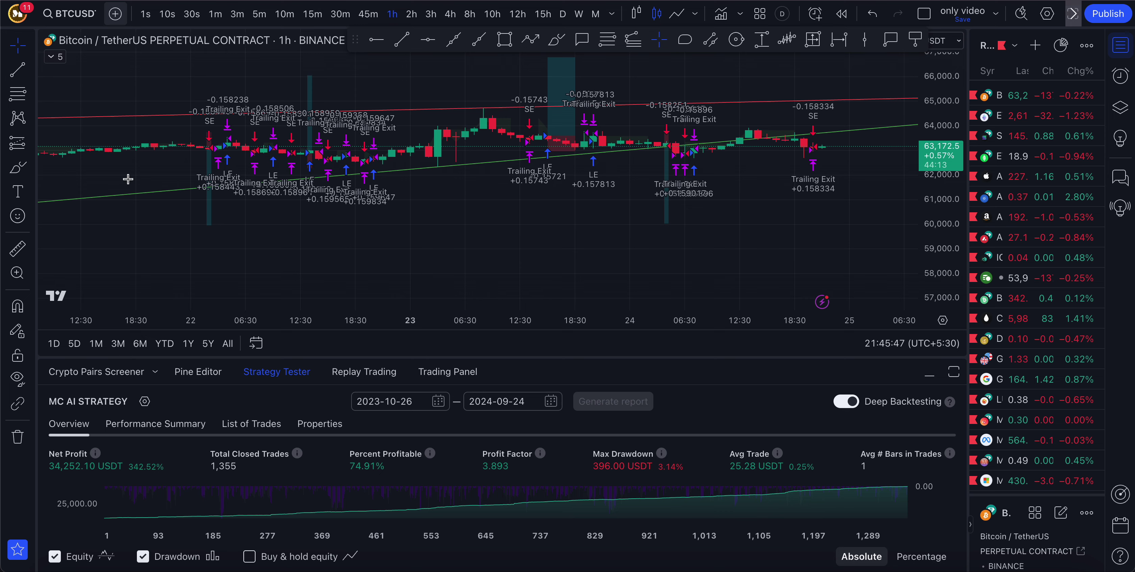
pyautogui.click(149, 404)
pyautogui.scroll(-1, 514, 341)
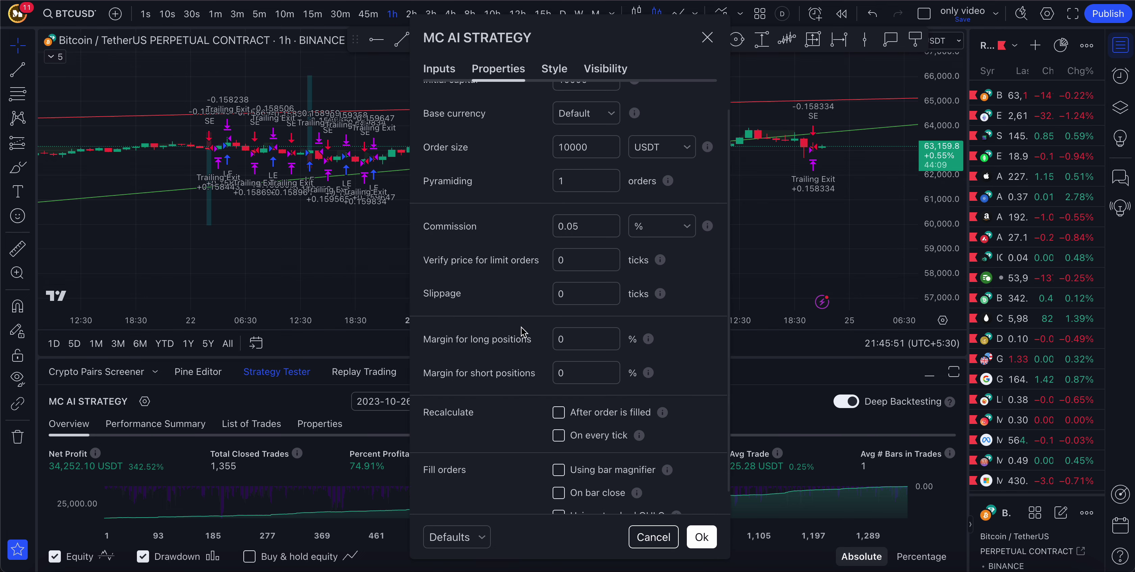
pyautogui.click(708, 39)
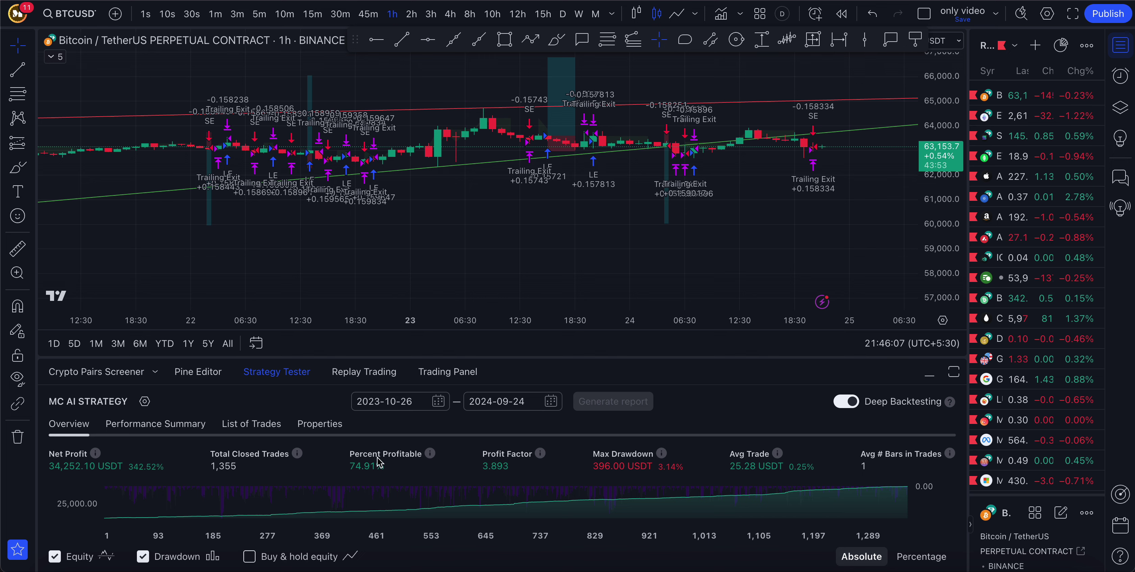
# View the List of Trades, then the Performance Summary's 9,617.05 USDT long and 24,635.06 USDT short profits.
pyautogui.click(274, 427)
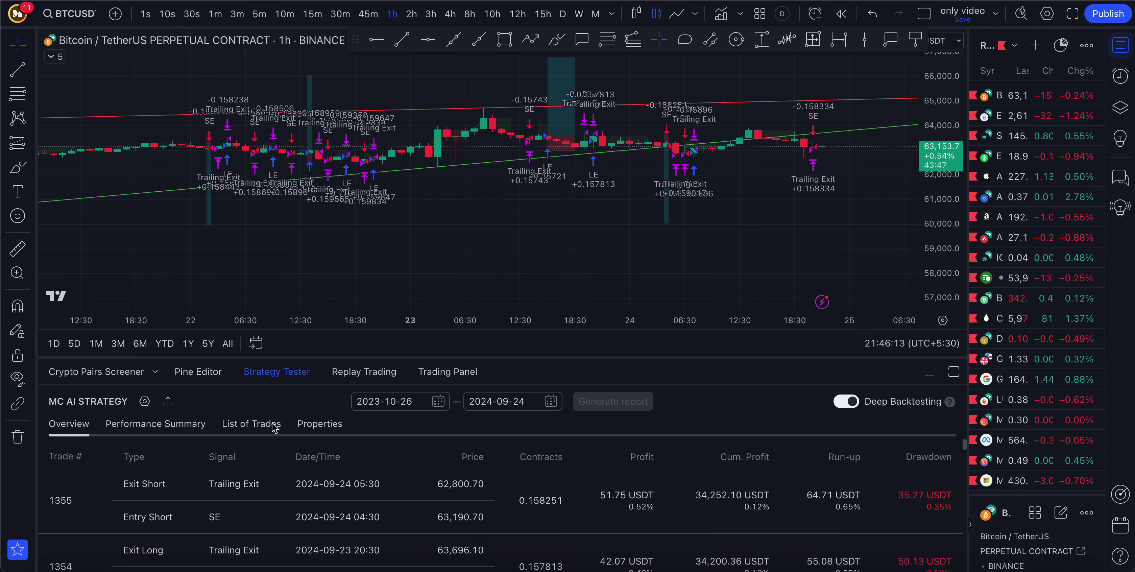
pyautogui.click(172, 426)
pyautogui.scroll(-3, 318, 469)
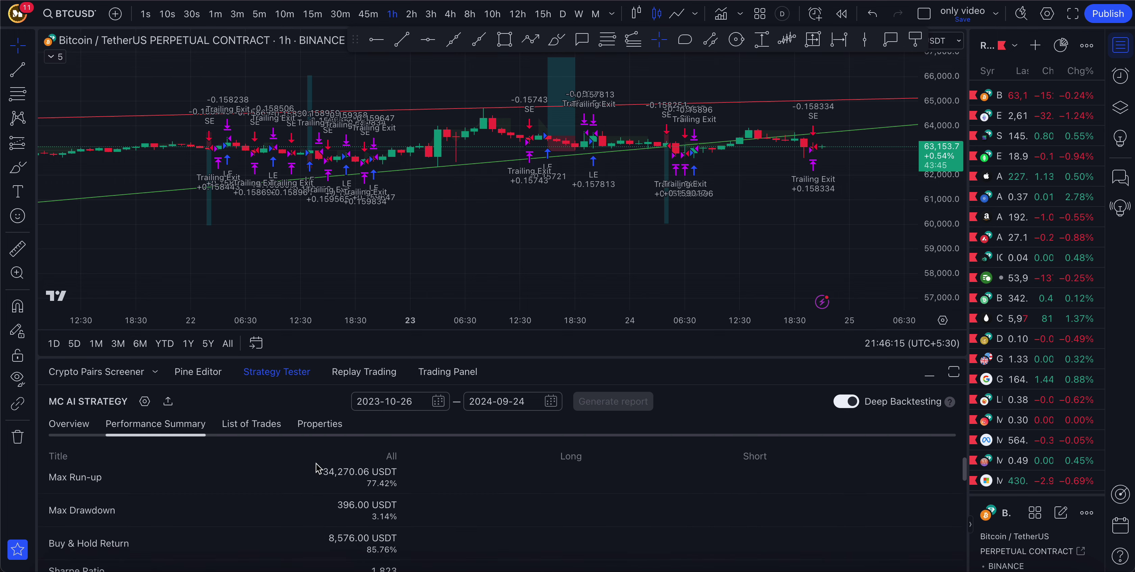
pyautogui.scroll(3, 317, 470)
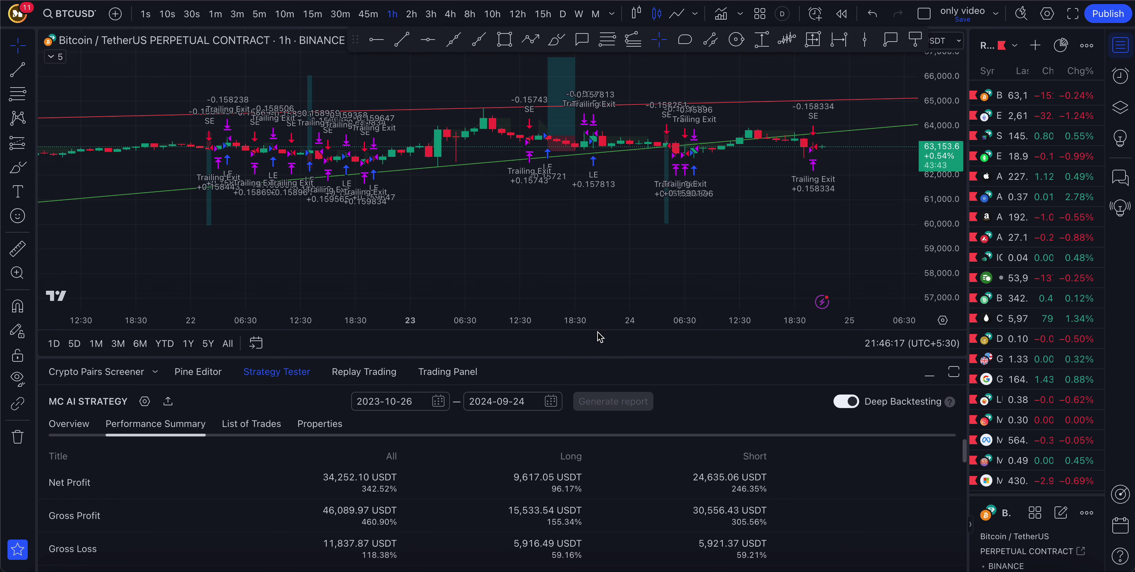
# Enlarge the results pane and highlight the 460.90% gross profit and 342.52% net profit returns.
pyautogui.moveTo(592, 359); pyautogui.dragTo(600, 116)
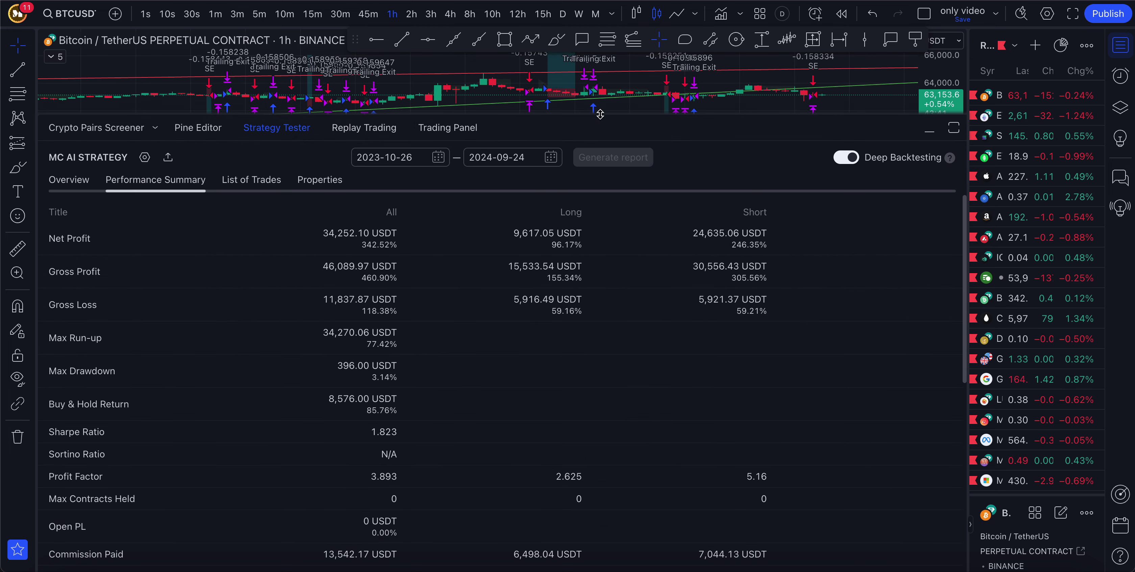
pyautogui.scroll(-1, 472, 369)
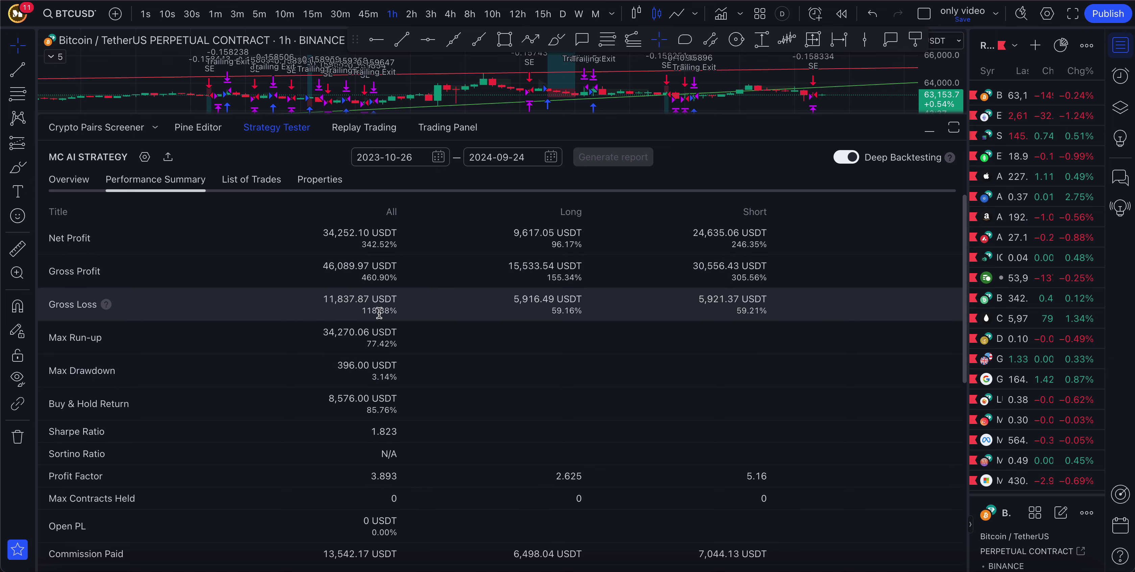
pyautogui.doubleClick(374, 277)
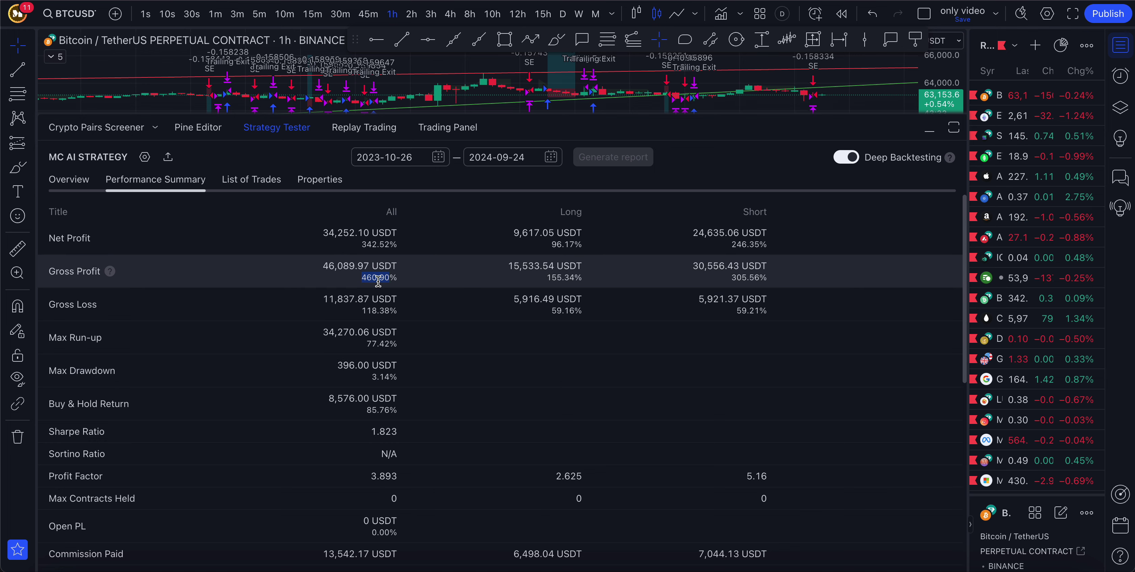
pyautogui.doubleClick(375, 242)
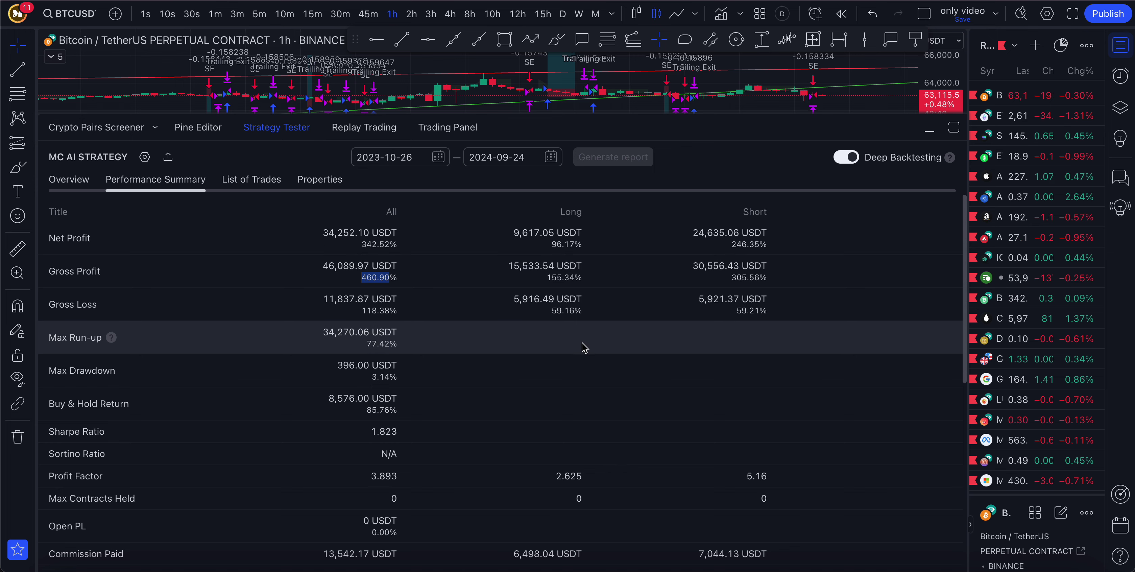
pyautogui.scroll(-1, 583, 347)
pyautogui.scroll(-5, 584, 347)
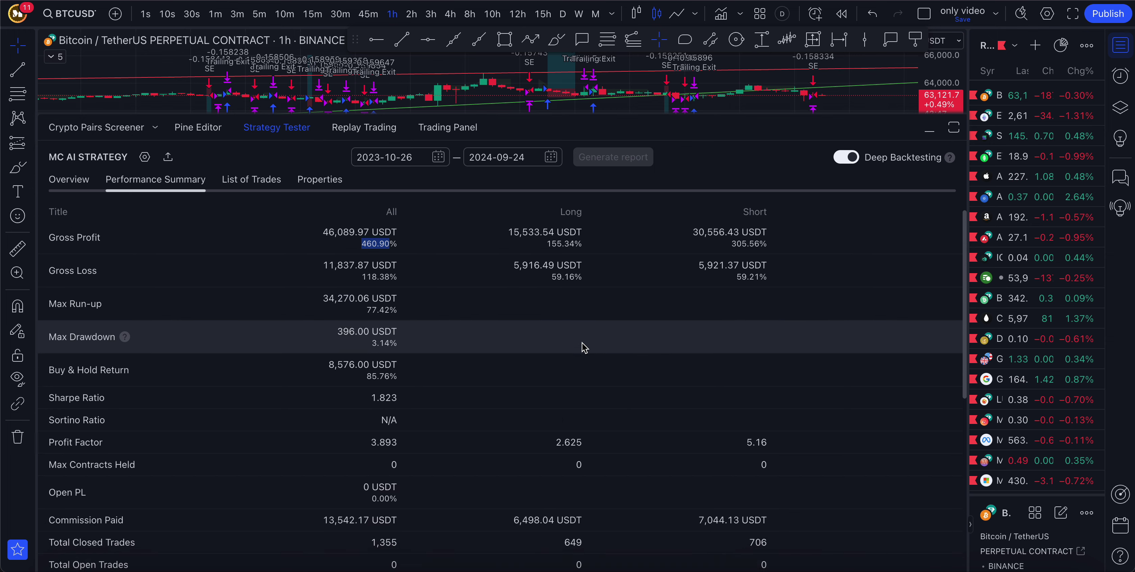
pyautogui.scroll(-1, 583, 348)
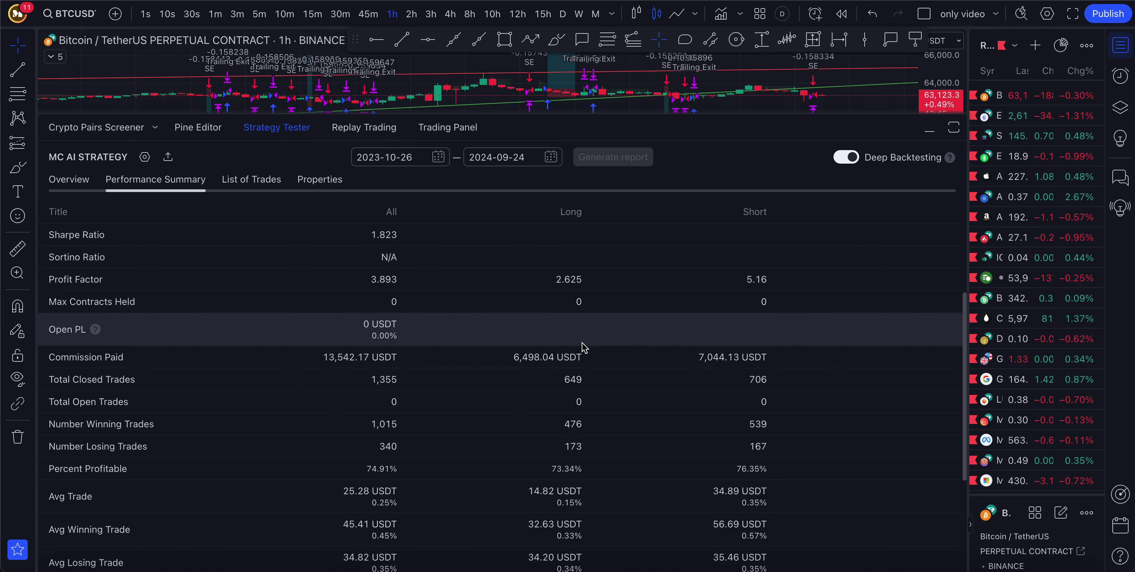
pyautogui.scroll(-6, 582, 343)
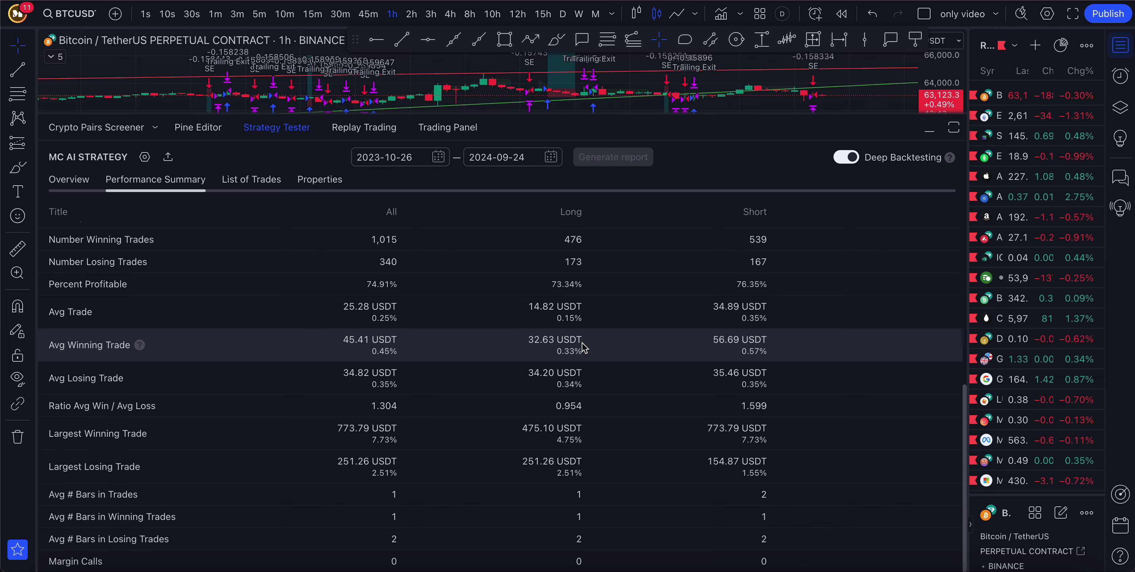
pyautogui.tripleClick(354, 461)
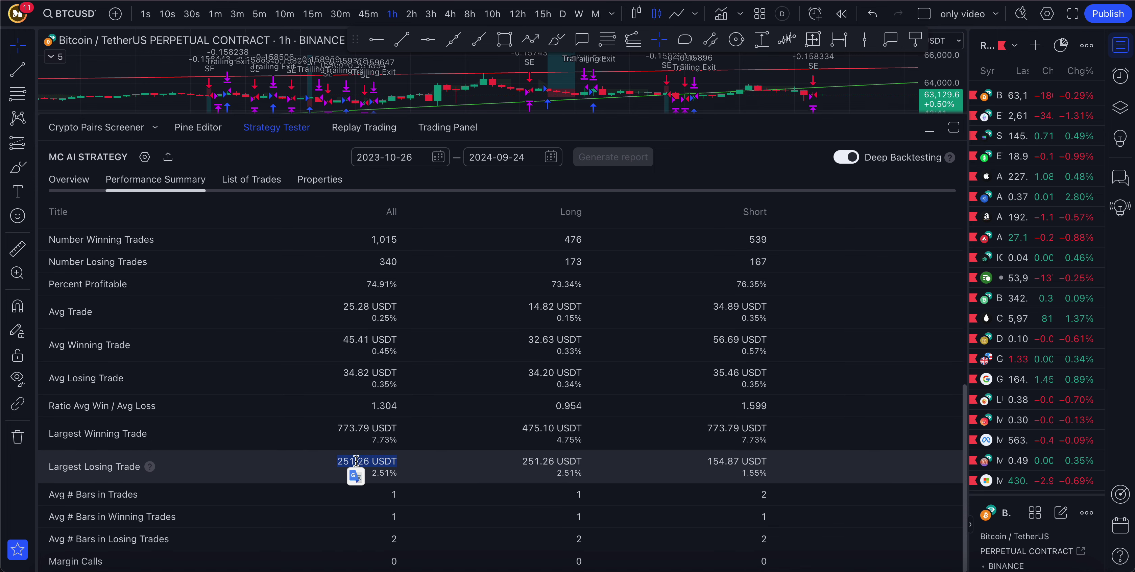
pyautogui.click(339, 462)
pyautogui.doubleClick(341, 463)
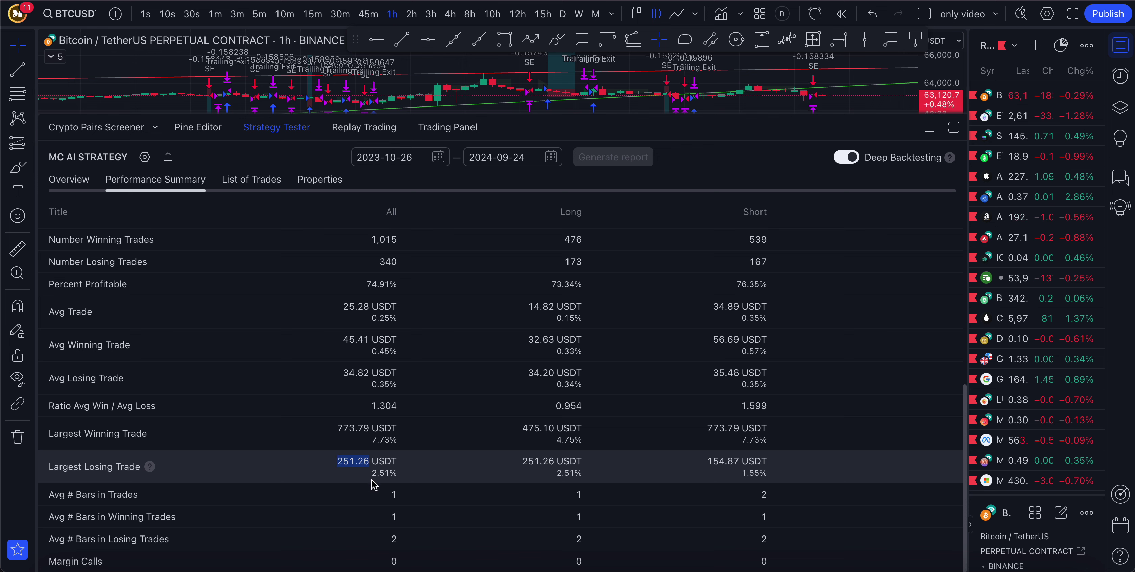
pyautogui.doubleClick(385, 473)
pyautogui.doubleClick(377, 431)
pyautogui.click(392, 439)
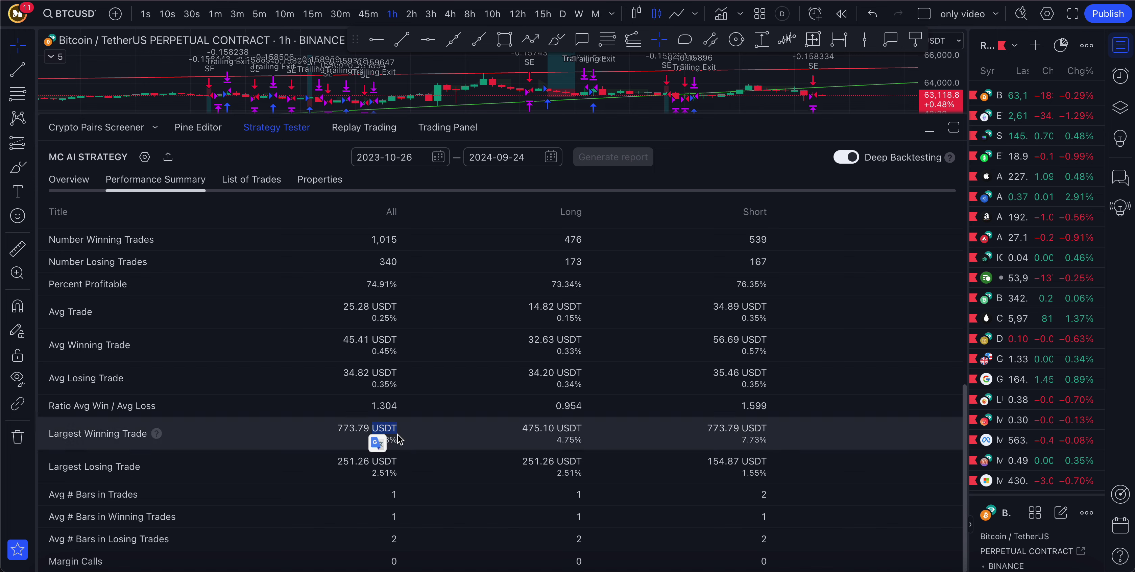
pyautogui.moveTo(393, 440); pyautogui.dragTo(398, 440)
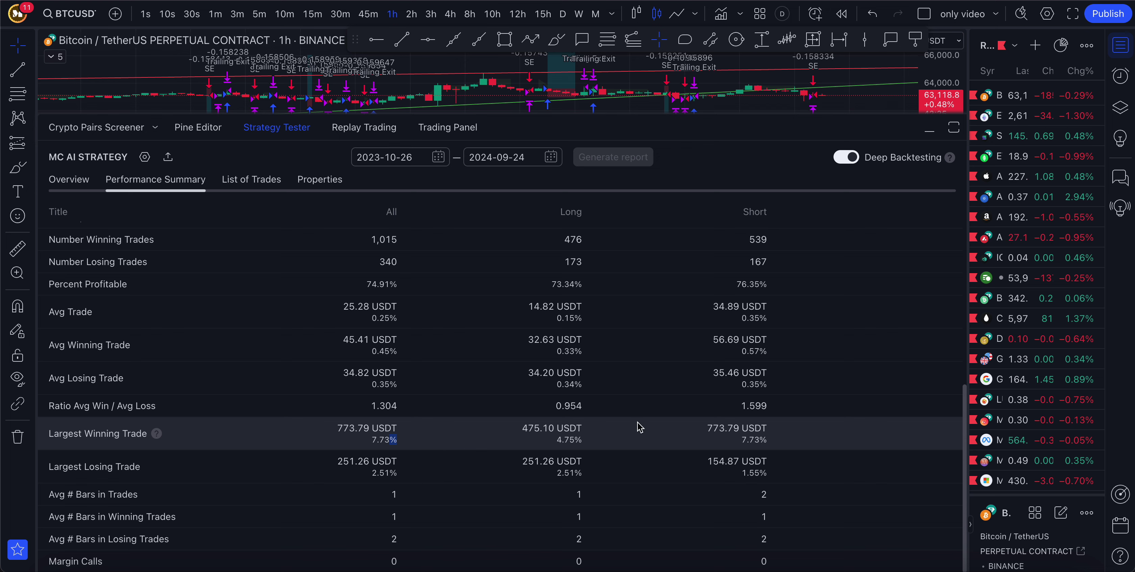
pyautogui.tripleClick(560, 428)
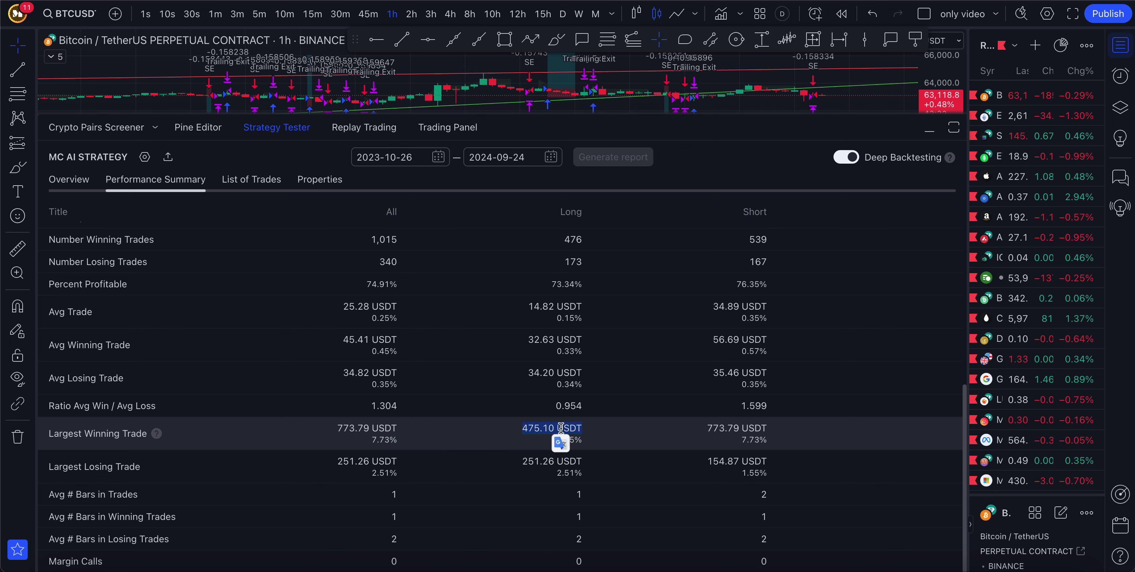
pyautogui.click(589, 441)
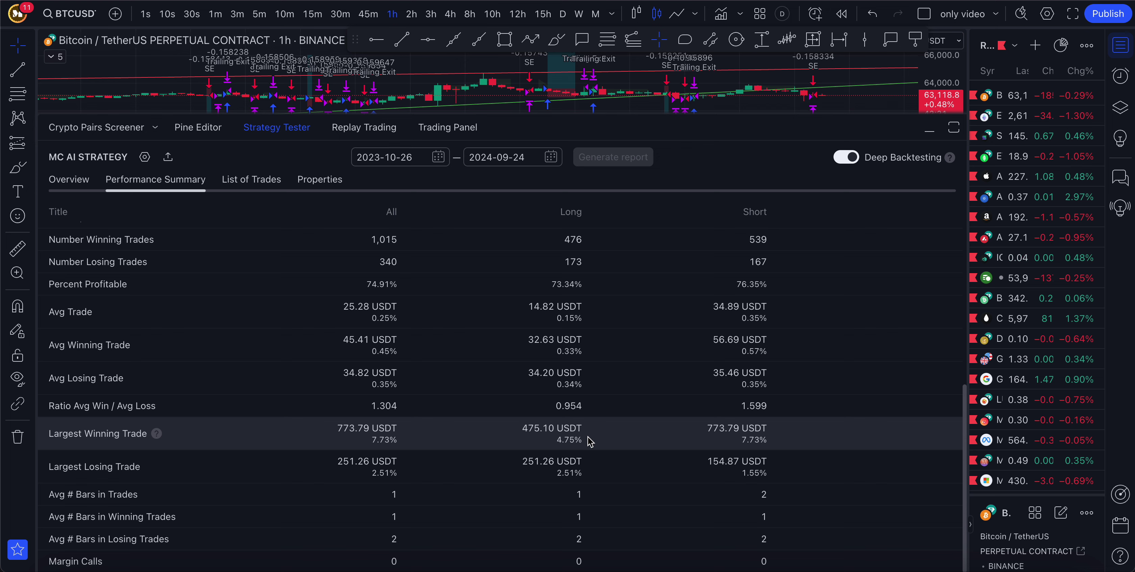
pyautogui.doubleClick(732, 432)
pyautogui.click(739, 431)
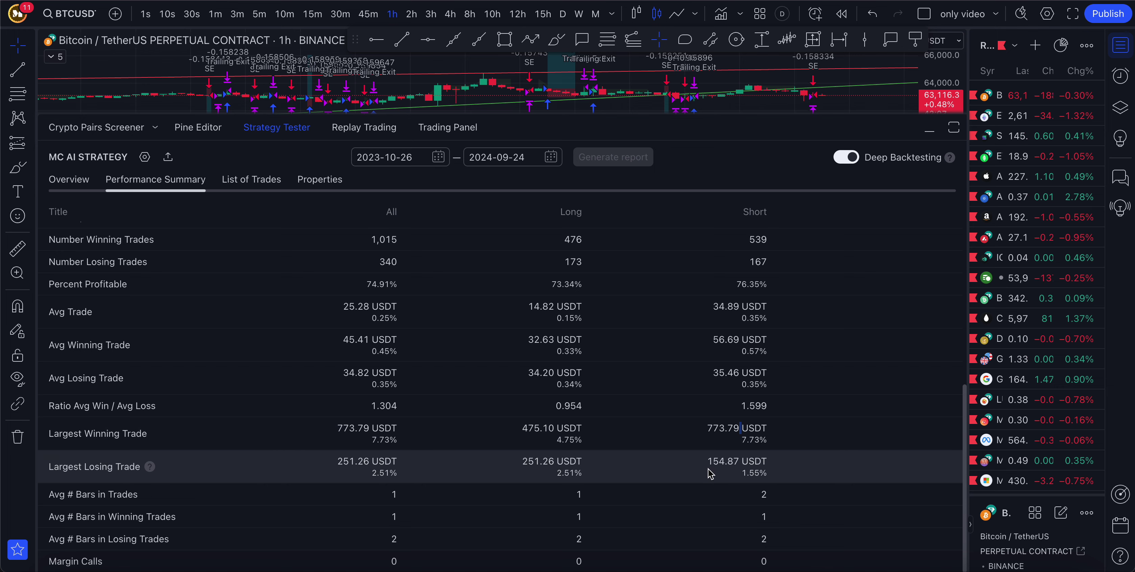
pyautogui.tripleClick(723, 461)
pyautogui.doubleClick(533, 464)
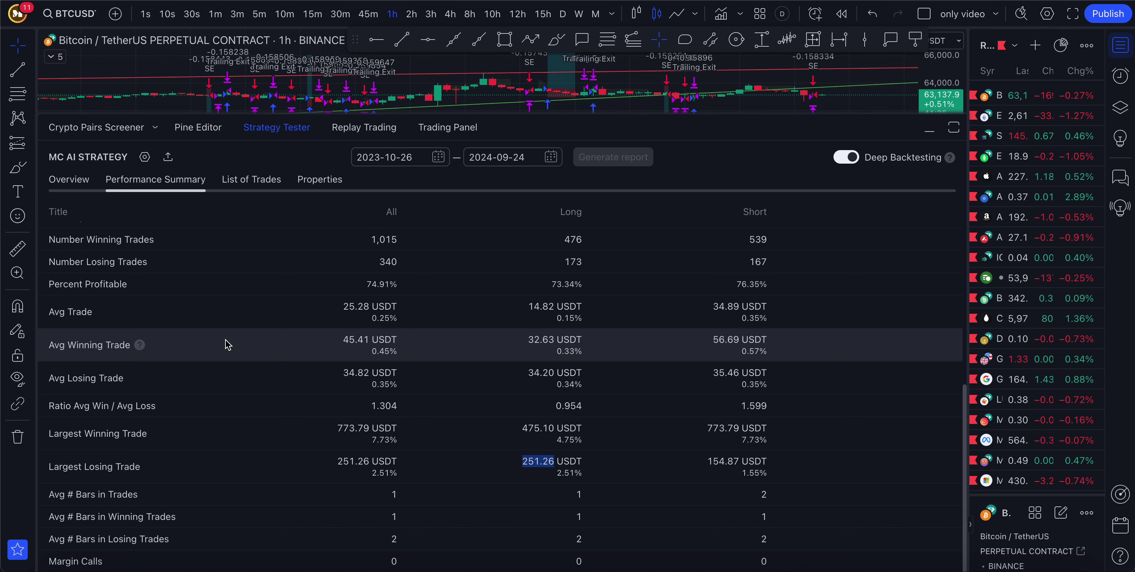
pyautogui.tripleClick(384, 352)
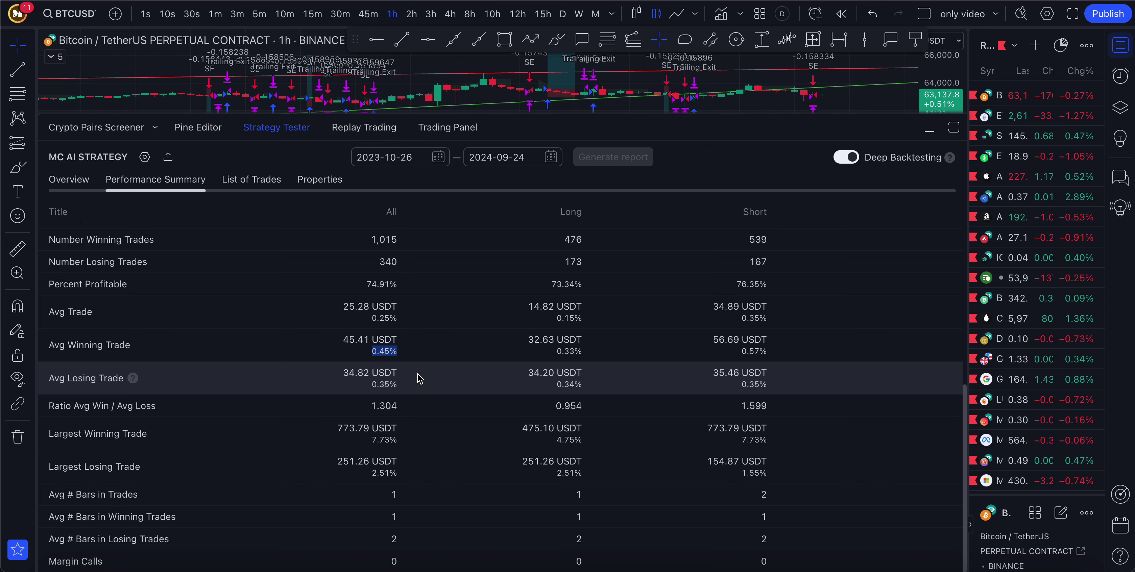
pyautogui.tripleClick(361, 339)
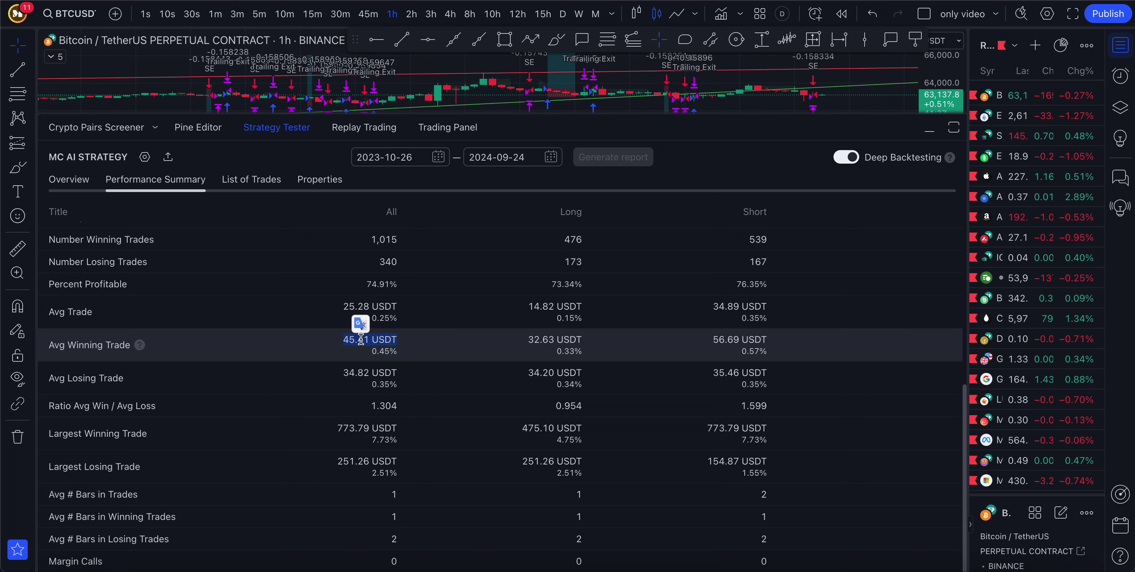
pyautogui.doubleClick(356, 372)
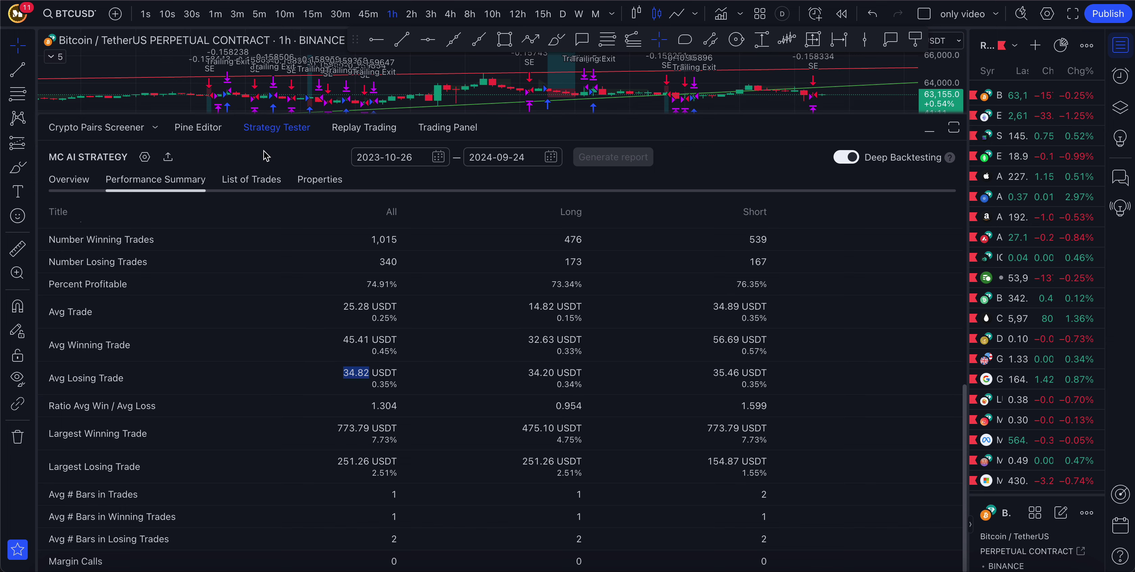
pyautogui.click(69, 180)
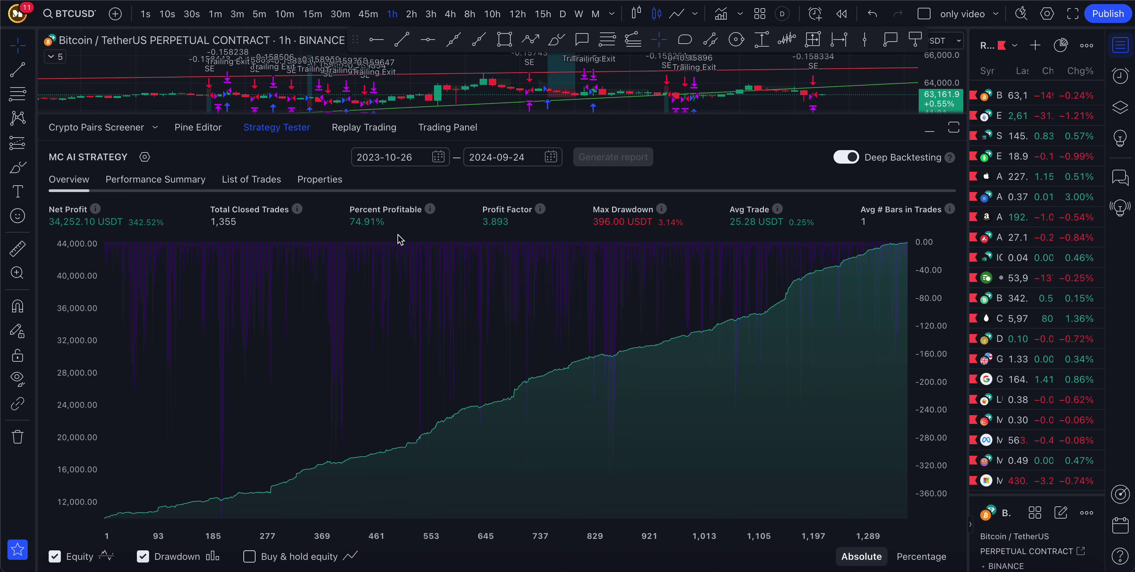
# Change the strategy commission from 0.05 to 0 and regenerate the deep backtest report.
pyautogui.click(146, 156)
pyautogui.click(582, 257)
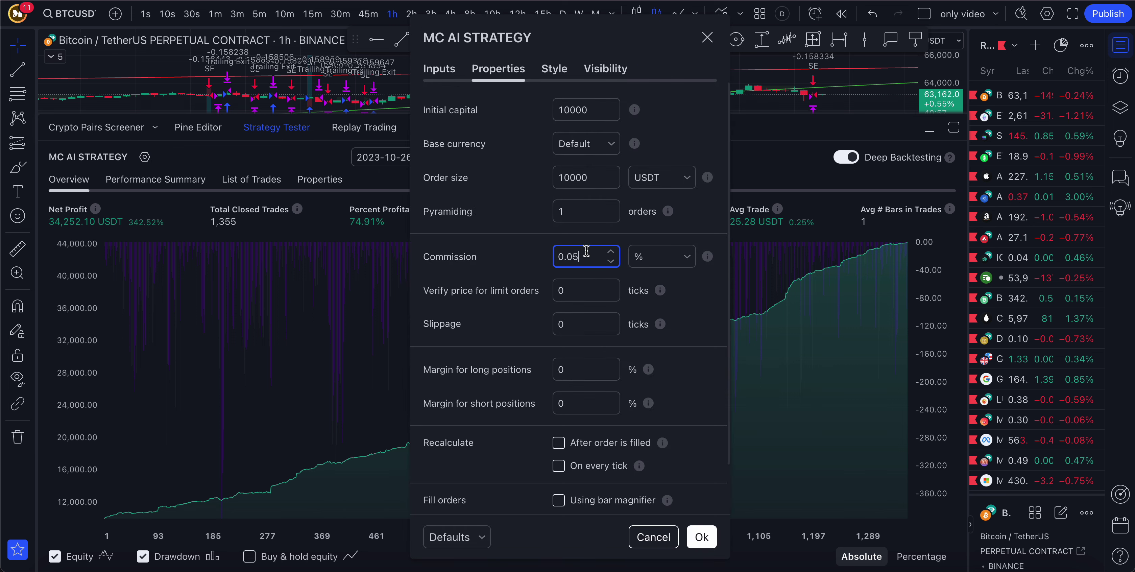
pyautogui.doubleClick(582, 256)
pyautogui.write('0')
pyautogui.click(700, 537)
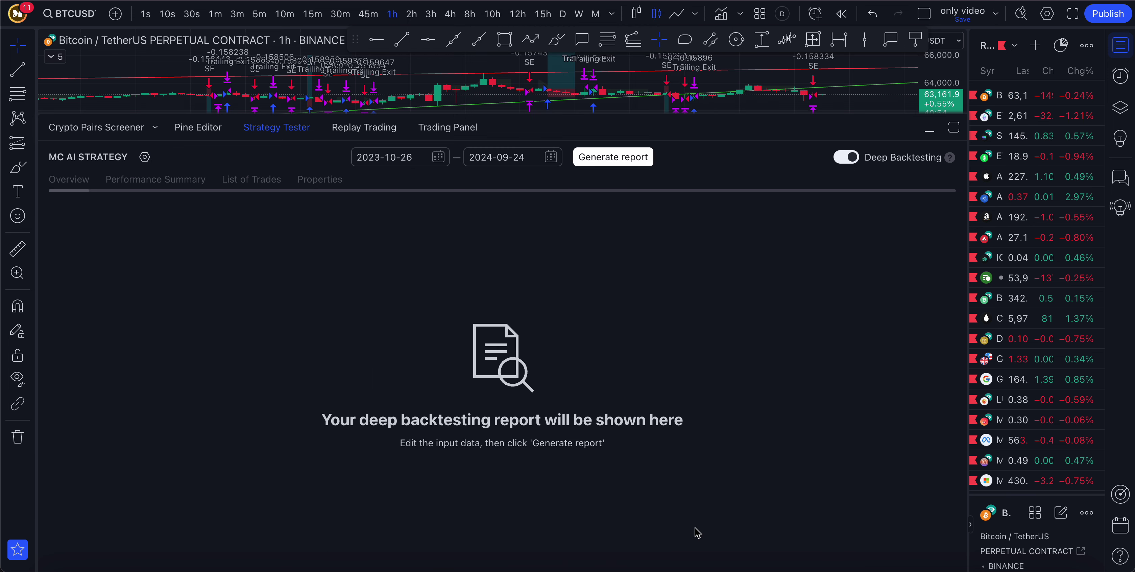
pyautogui.click(591, 158)
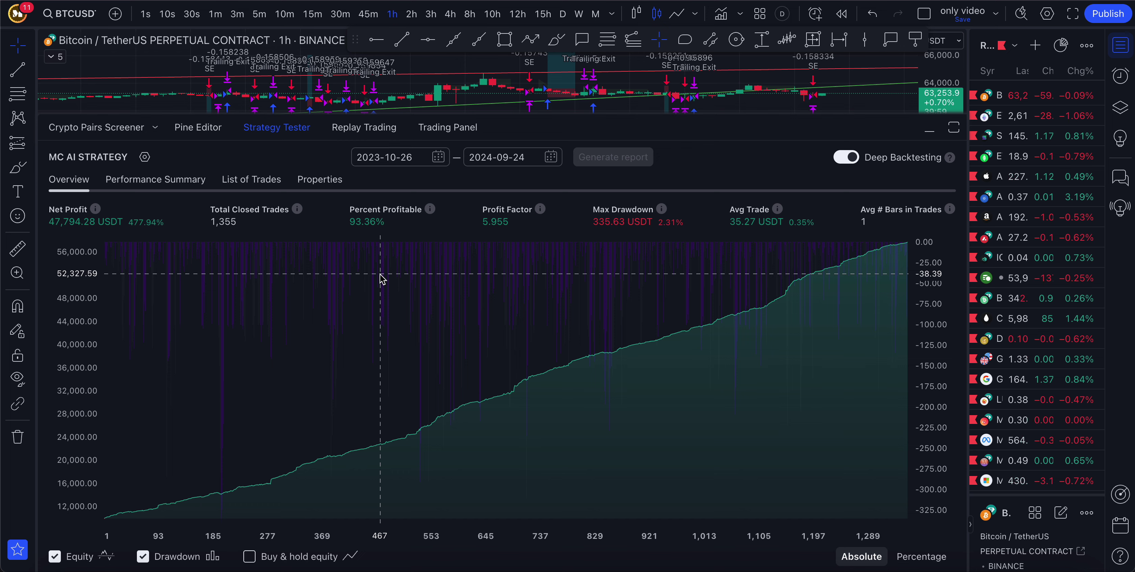
# Enlarge the price chart and zoom and pan to the latest 1h bars around Sep 22–24.
pyautogui.moveTo(738, 113); pyautogui.dragTo(710, 328)
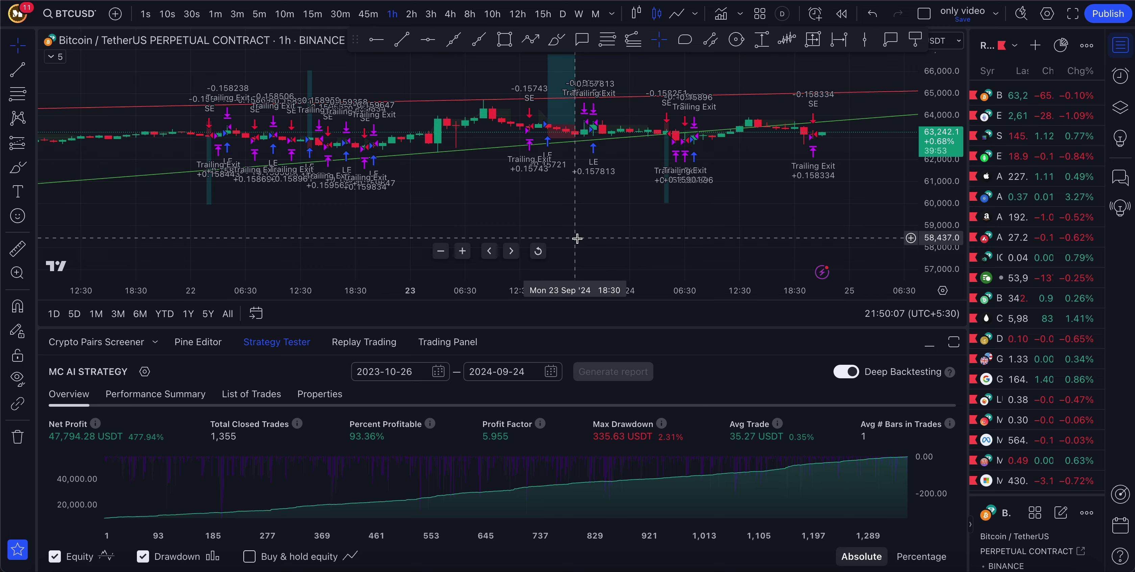
pyautogui.scroll(-5, 577, 239)
pyautogui.hscroll(-15, 577, 238)
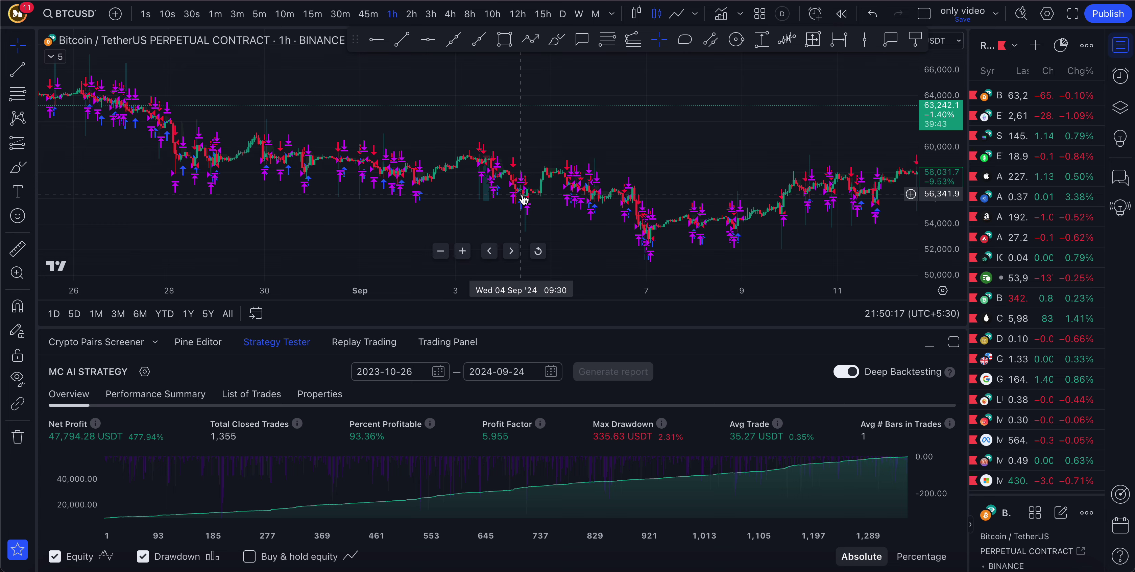
pyautogui.hscroll(15, 523, 199)
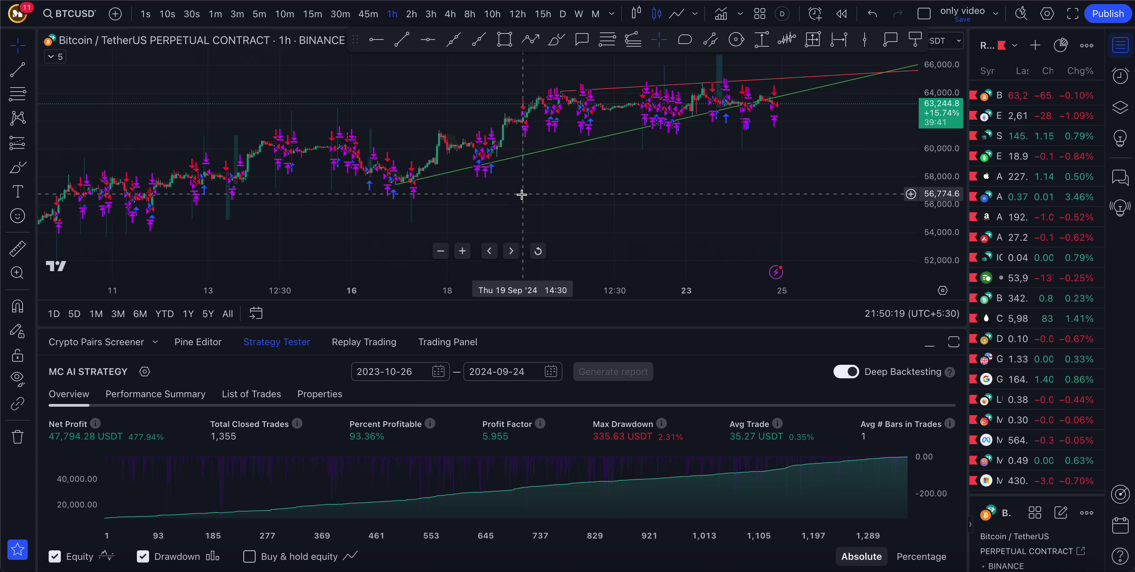
pyautogui.hscroll(-15, 522, 194)
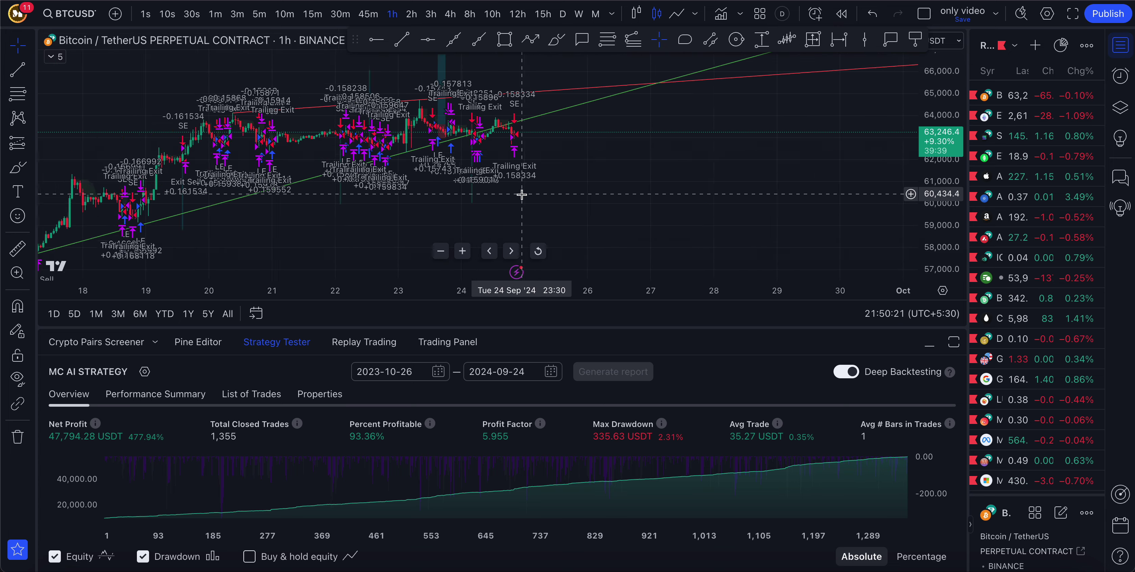
pyautogui.hscroll(1, 521, 195)
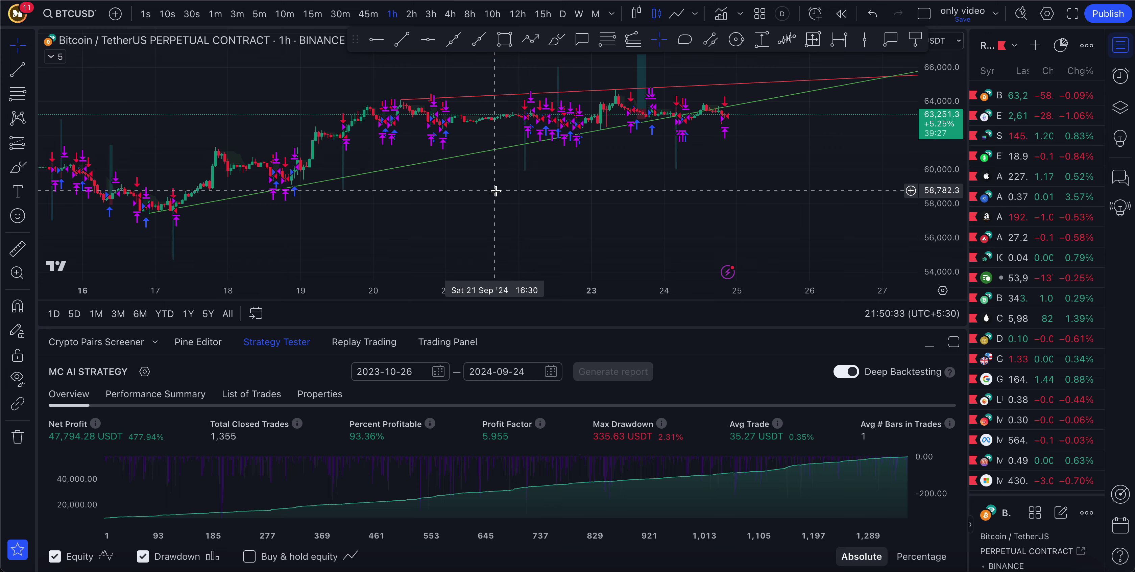
pyautogui.scroll(5, 495, 191)
pyautogui.hscroll(-5, 412, 164)
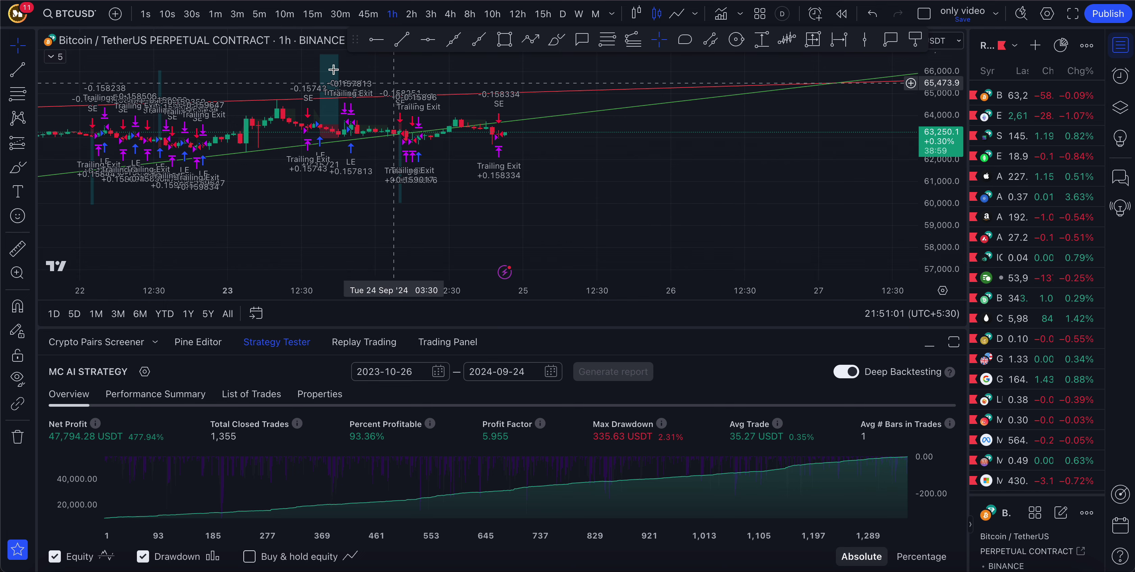
# Switch the chart to 1-minute candles and toggle Deep Backtesting off and back on.
pyautogui.click(215, 15)
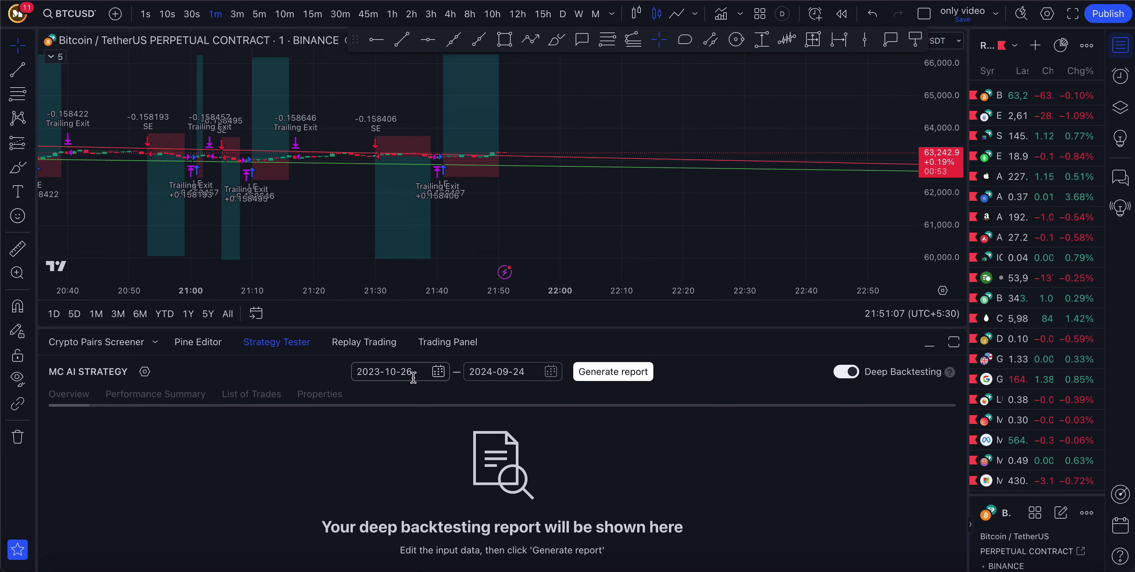
pyautogui.click(842, 373)
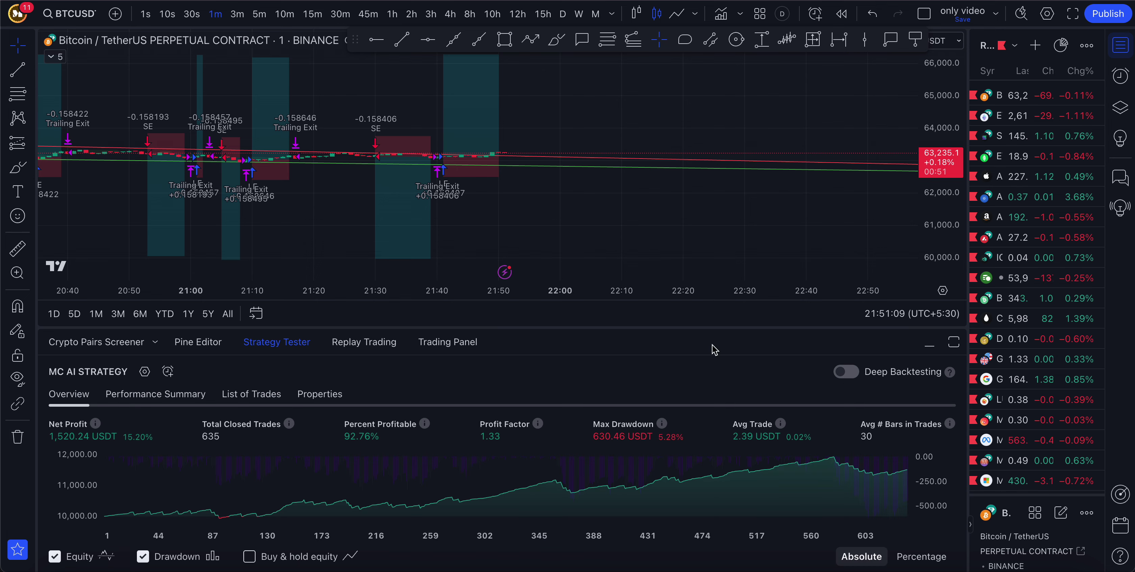
pyautogui.scroll(-5, 418, 251)
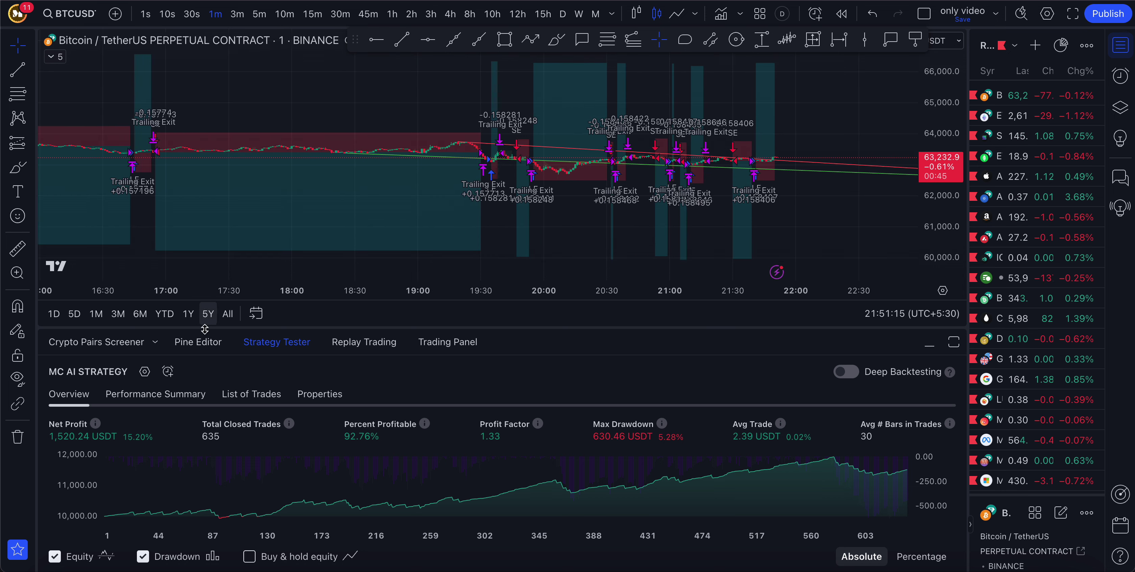
pyautogui.click(145, 372)
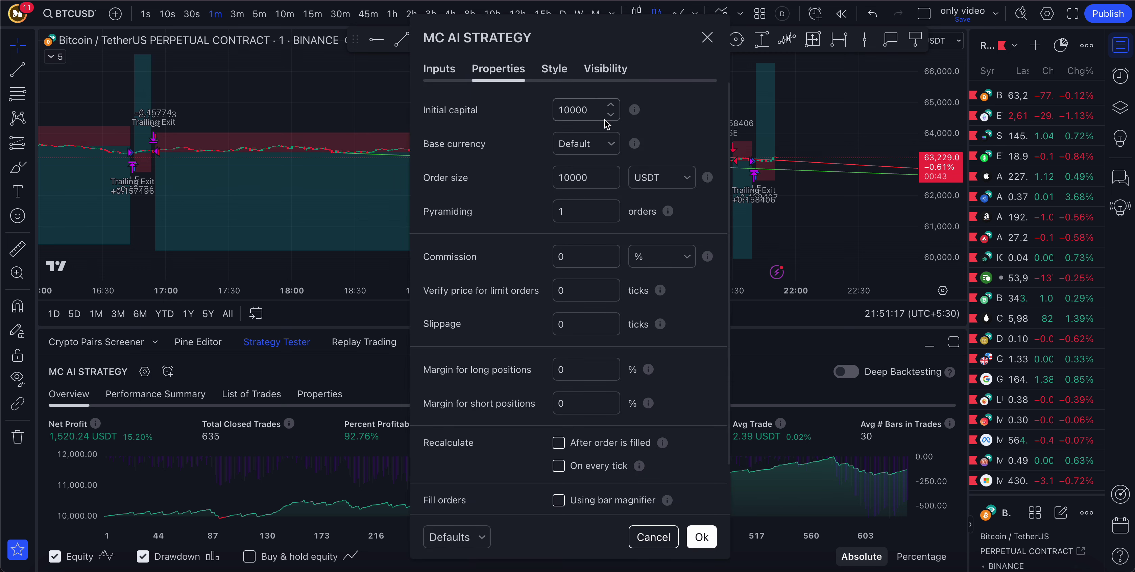
pyautogui.click(707, 37)
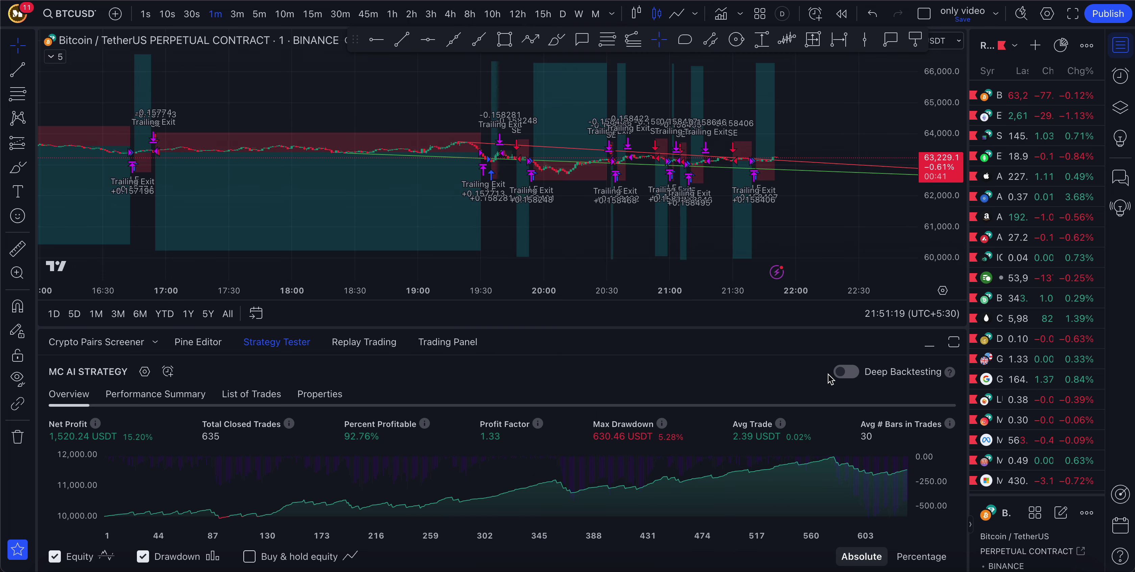
pyautogui.click(855, 372)
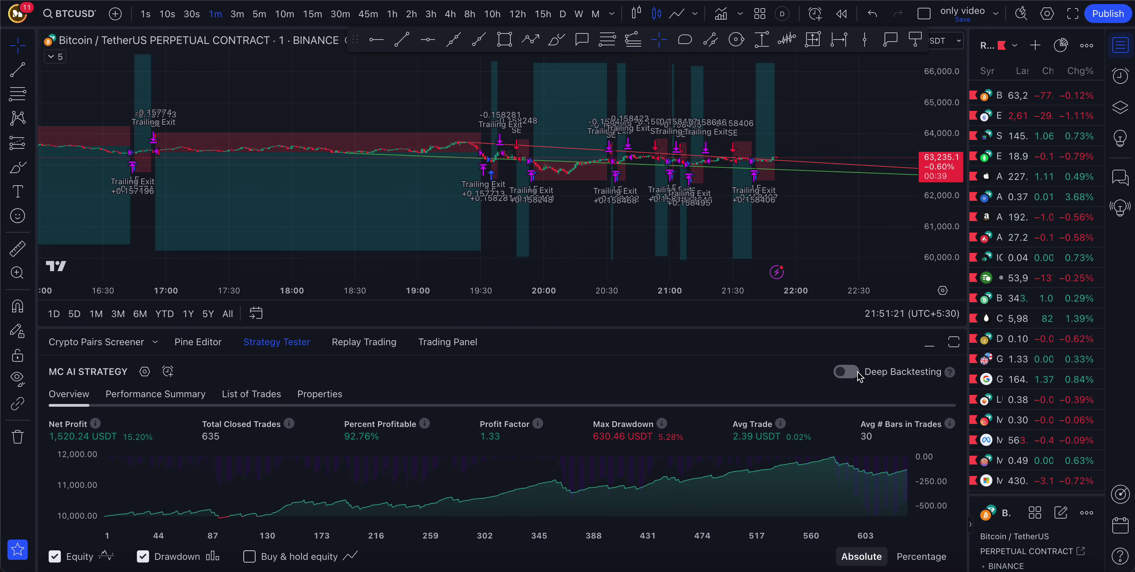
# Set the backtest start date to 2024-09-01 and generate the deep backtest report.
pyautogui.click(413, 372)
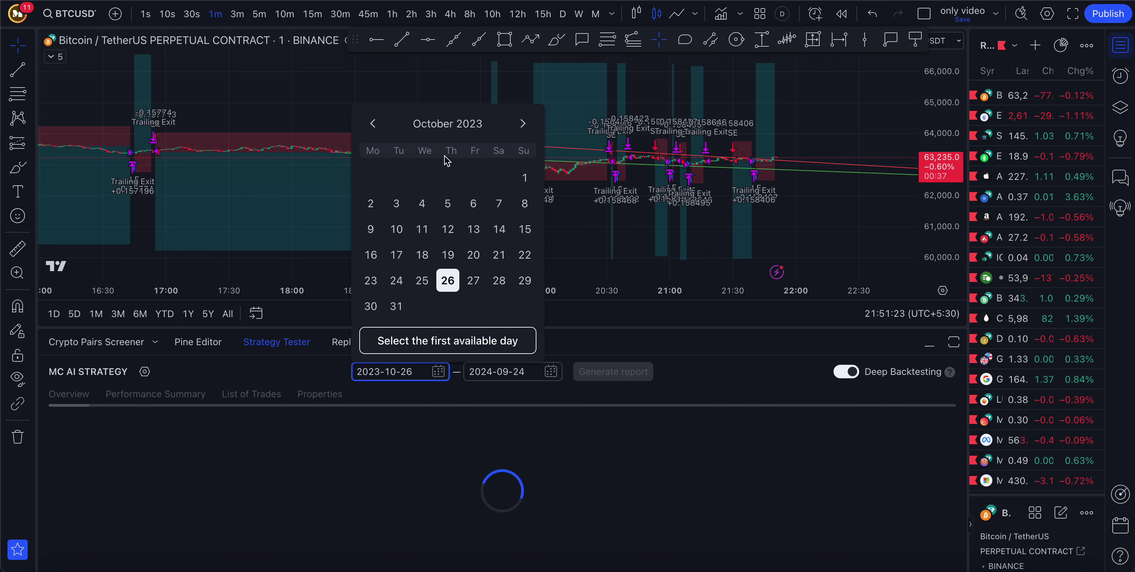
pyautogui.click(446, 132)
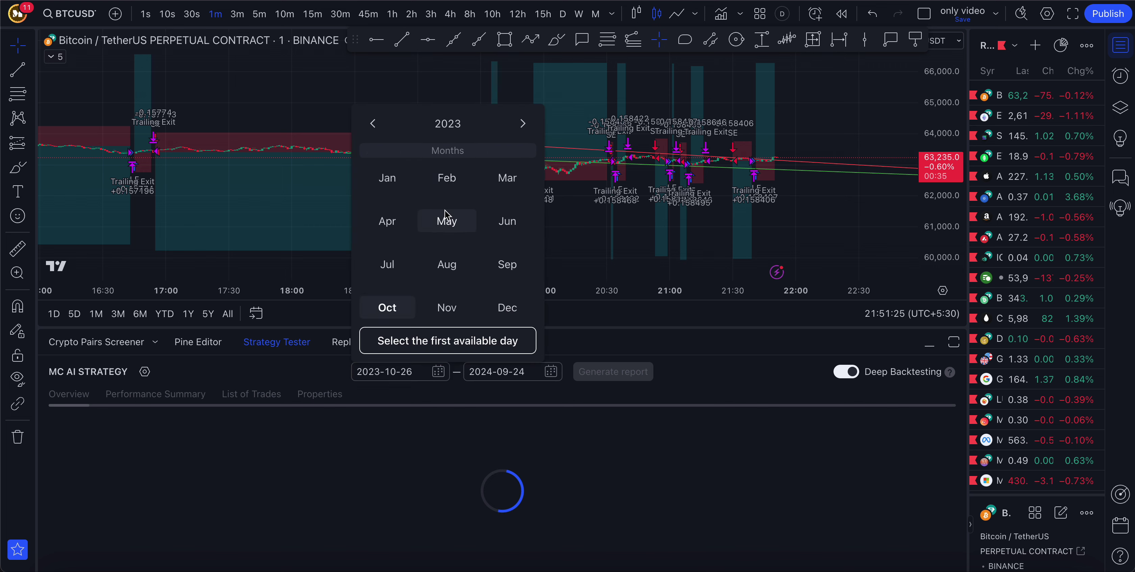
pyautogui.click(445, 128)
pyautogui.click(390, 213)
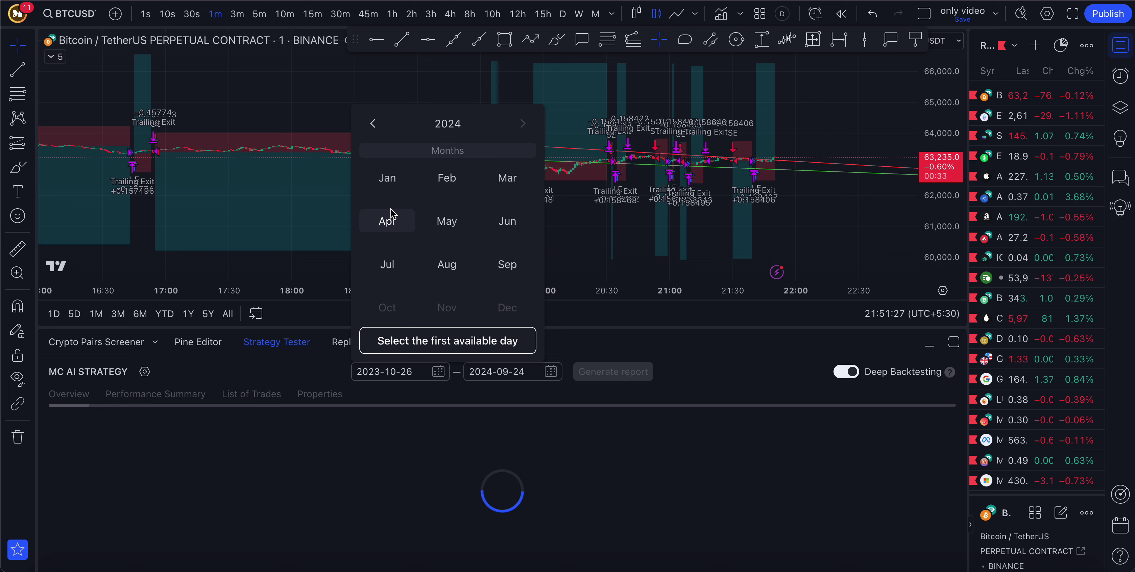
pyautogui.click(492, 268)
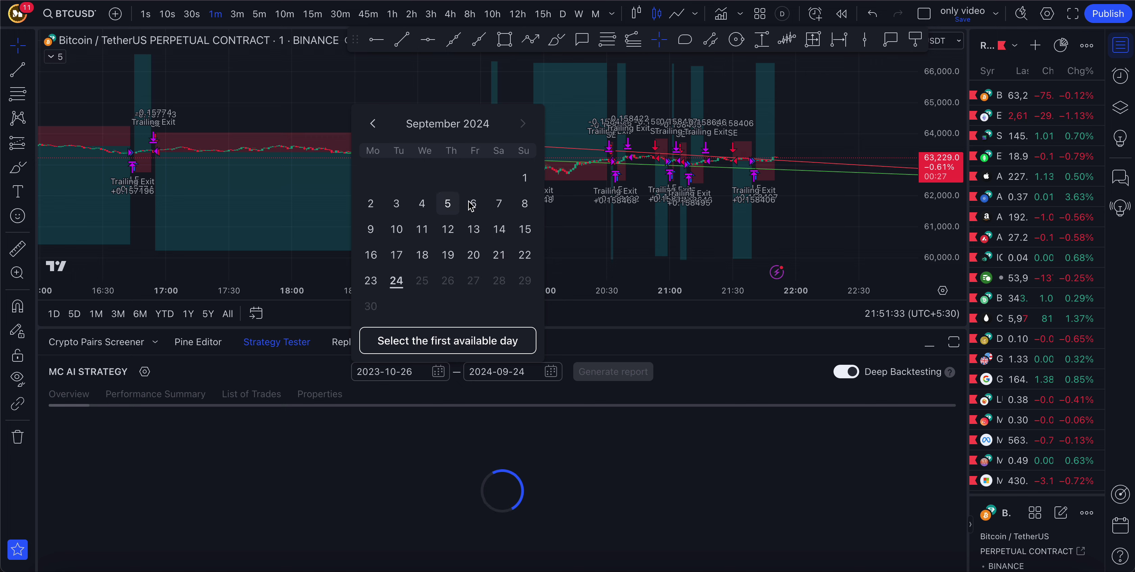
pyautogui.click(529, 178)
pyautogui.click(604, 372)
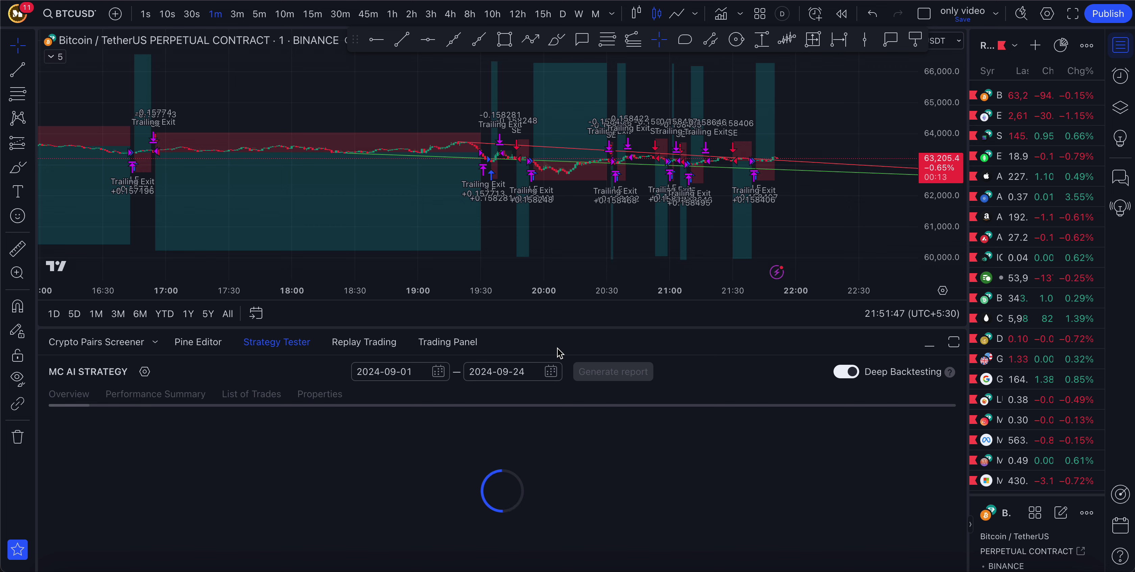
# Toggle deep backtesting off and back on, and check the start date without changing it.
pyautogui.click(845, 374)
pyautogui.click(844, 374)
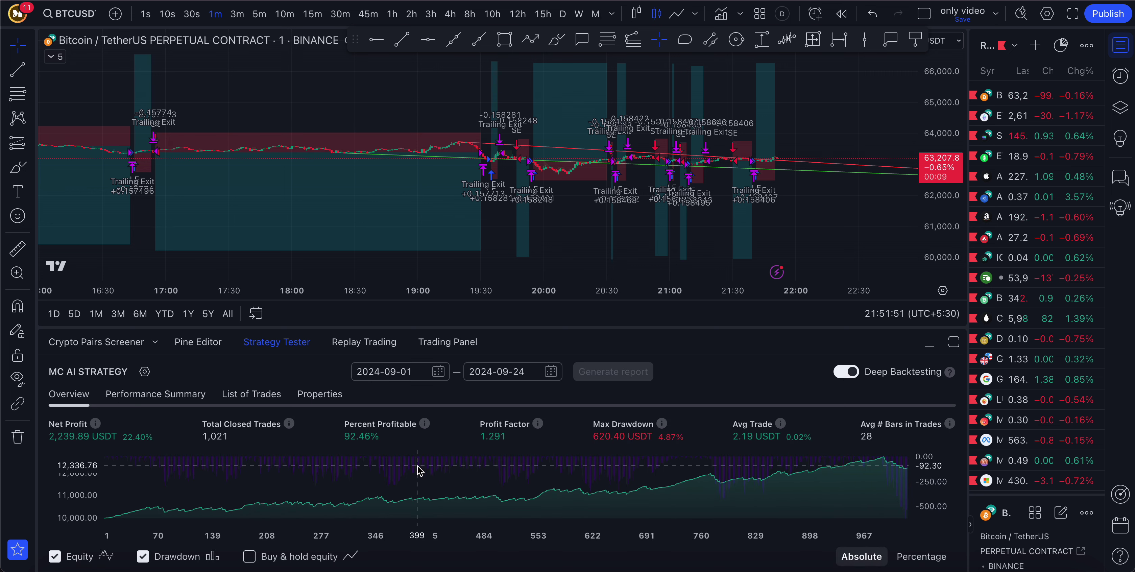
pyautogui.click(438, 371)
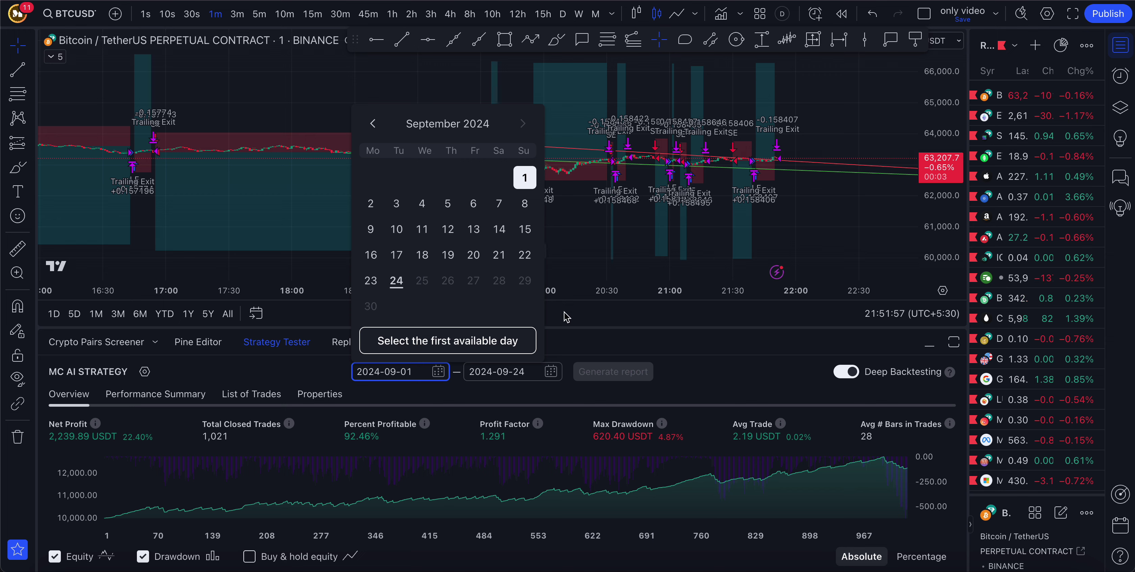
pyautogui.click(565, 330)
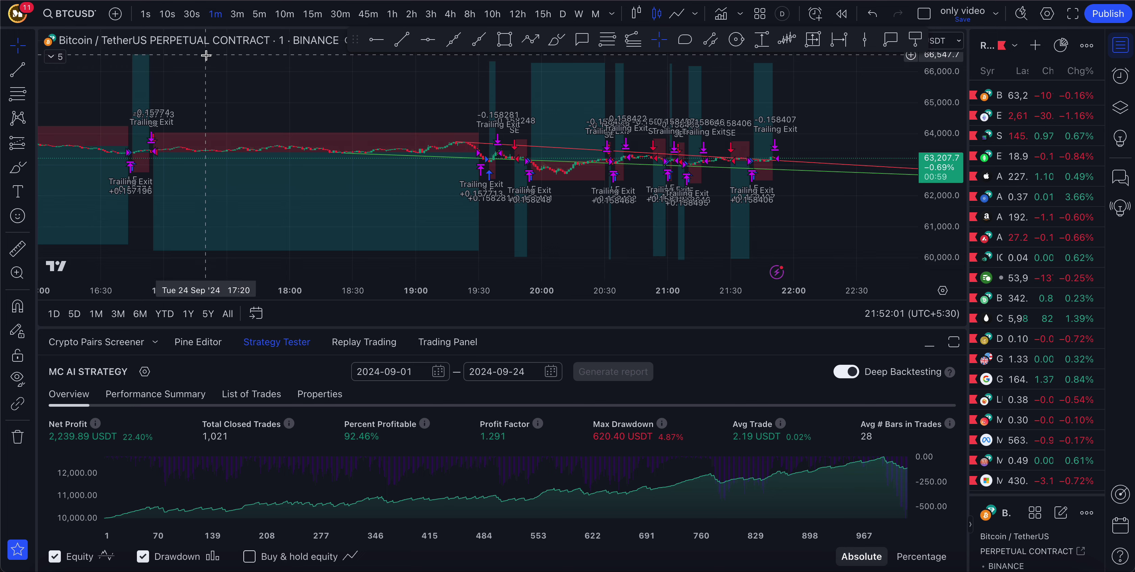
# Show MC AI STRATEGY properties: 10000 initial capital, 10000 USDT order size, 0% commission.
pyautogui.click(145, 372)
pyautogui.click(595, 177)
pyautogui.click(708, 38)
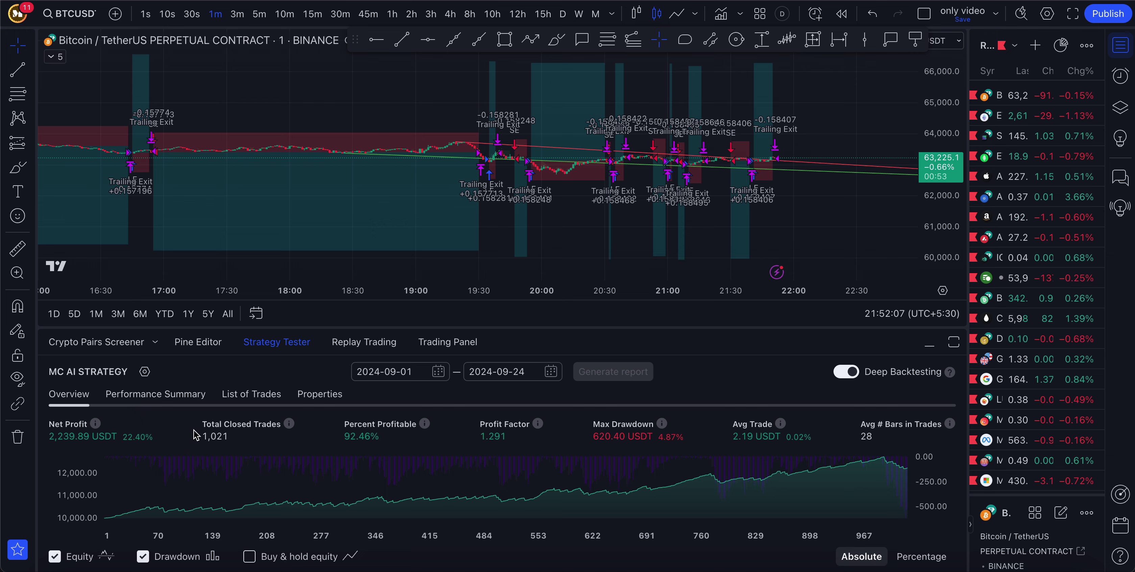
pyautogui.click(144, 372)
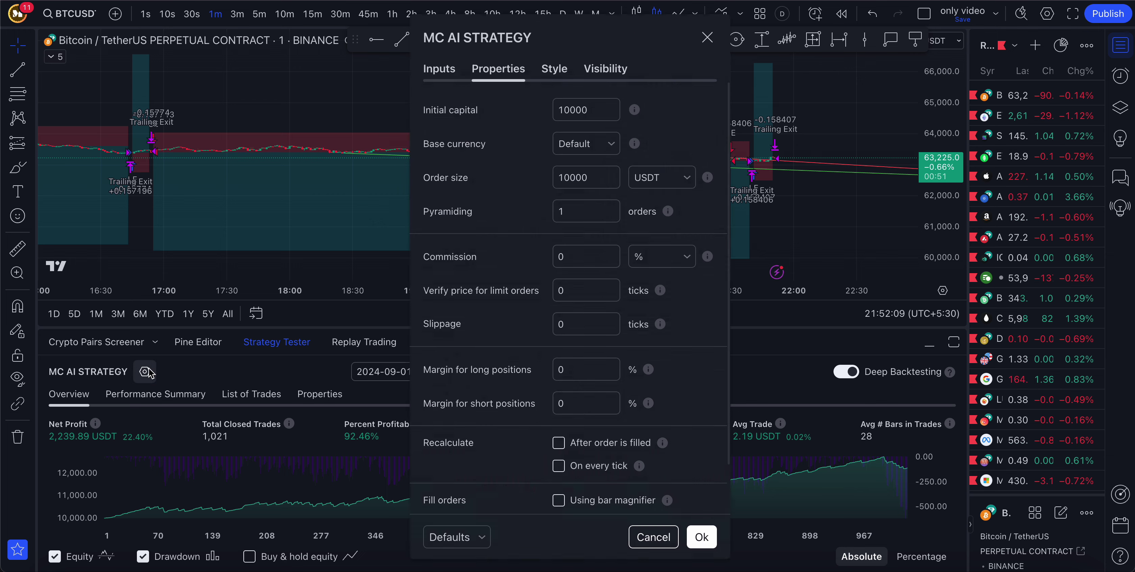
# Set commission to 0.05% and regenerate the 1-minute report, now a -7,974.65 USDT loss.
pyautogui.click(577, 261)
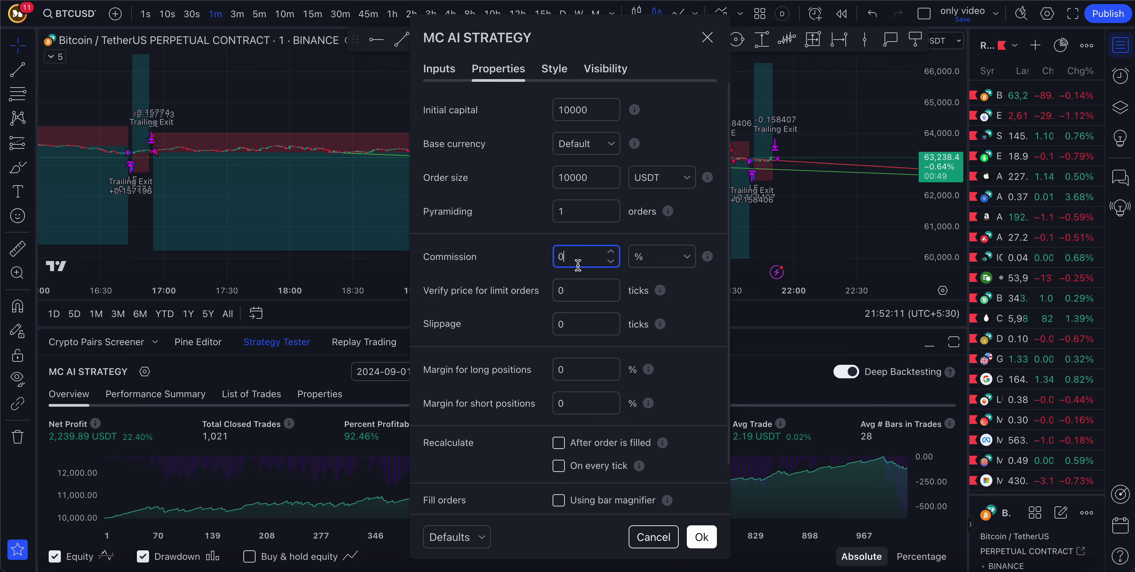
pyautogui.write('.05')
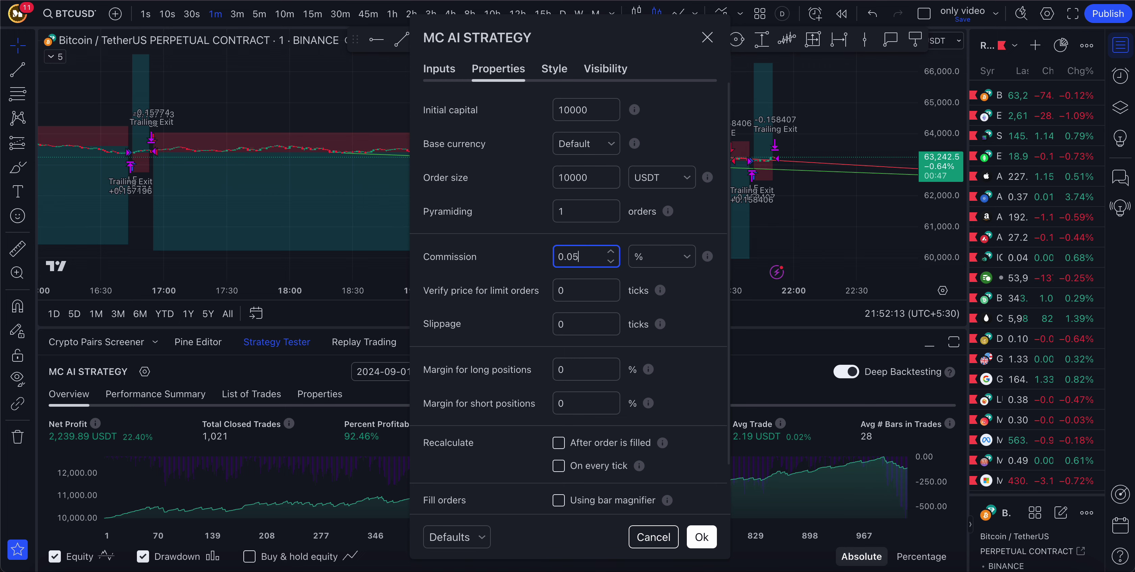
pyautogui.click(697, 538)
pyautogui.click(634, 374)
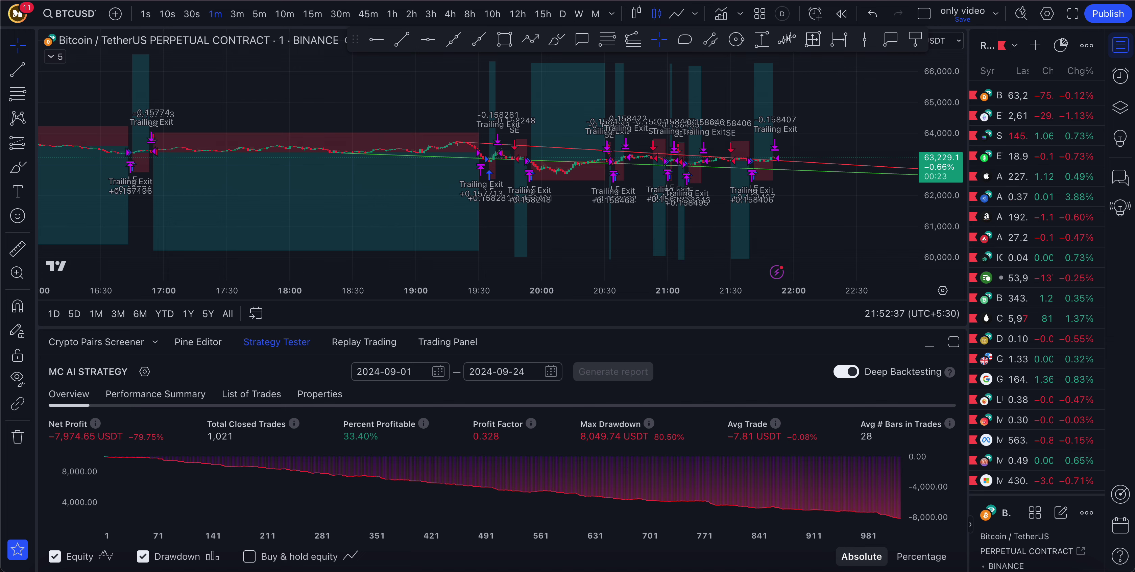
# Switch to 1-hour candles and regenerate the 2024-09-01 to 2024-09-24 deep backtest report.
pyautogui.click(312, 14)
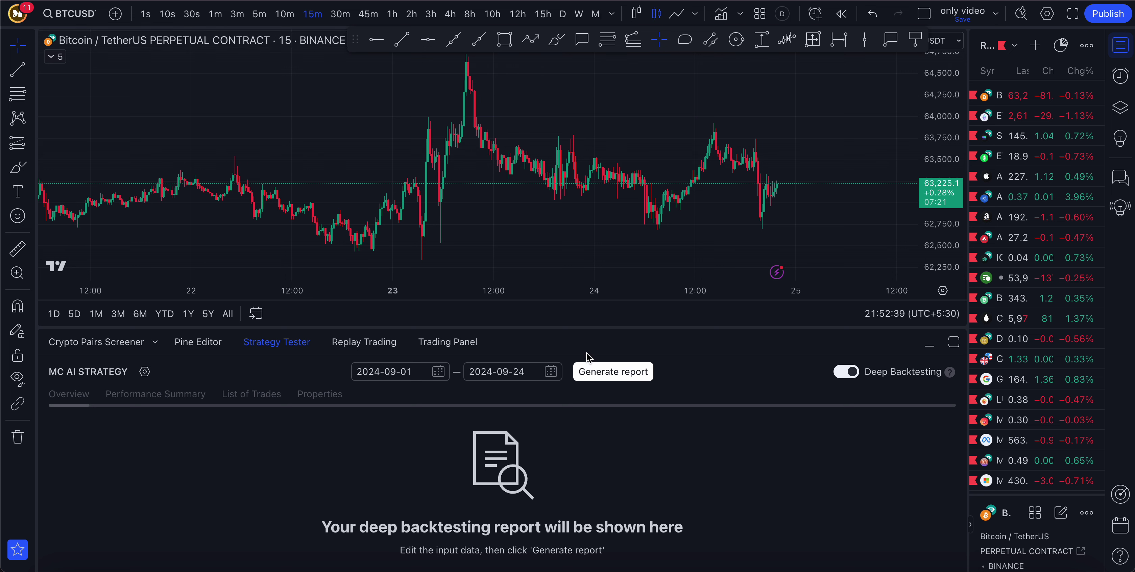
pyautogui.click(393, 13)
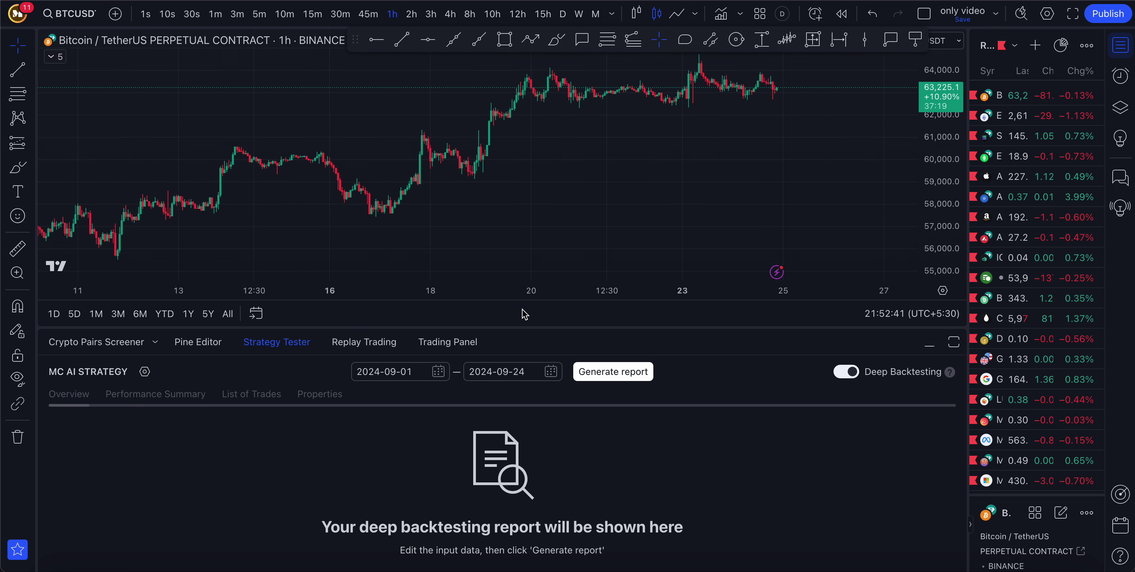
pyautogui.click(591, 372)
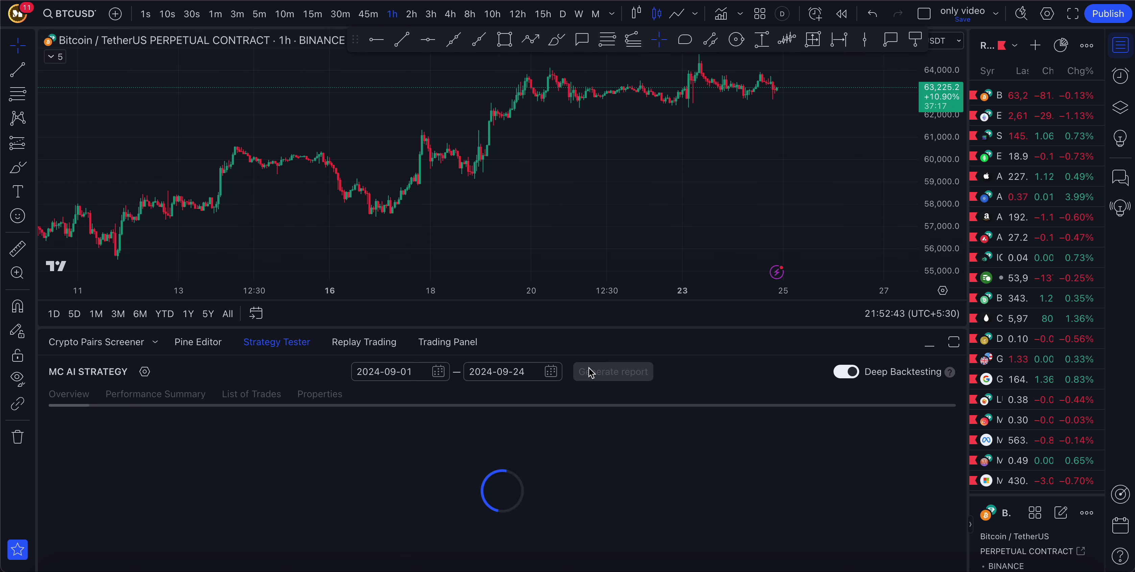